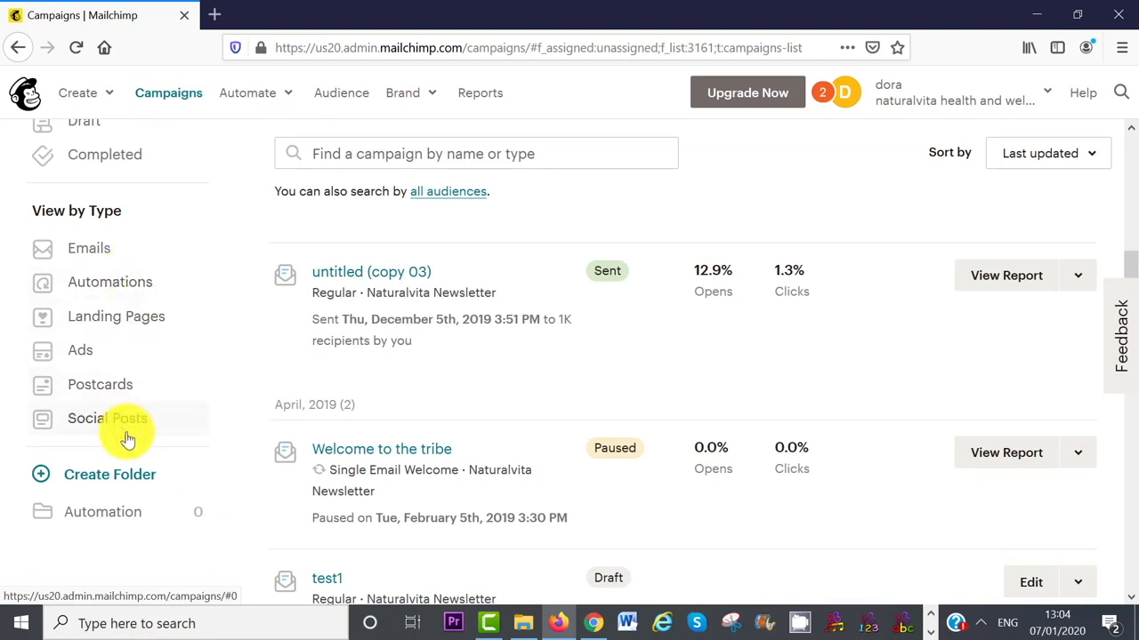
# - Create a regular email campaign named "New Year Email"
pyautogui.moveTo(1128, 267); pyautogui.dragTo(1131, 143)
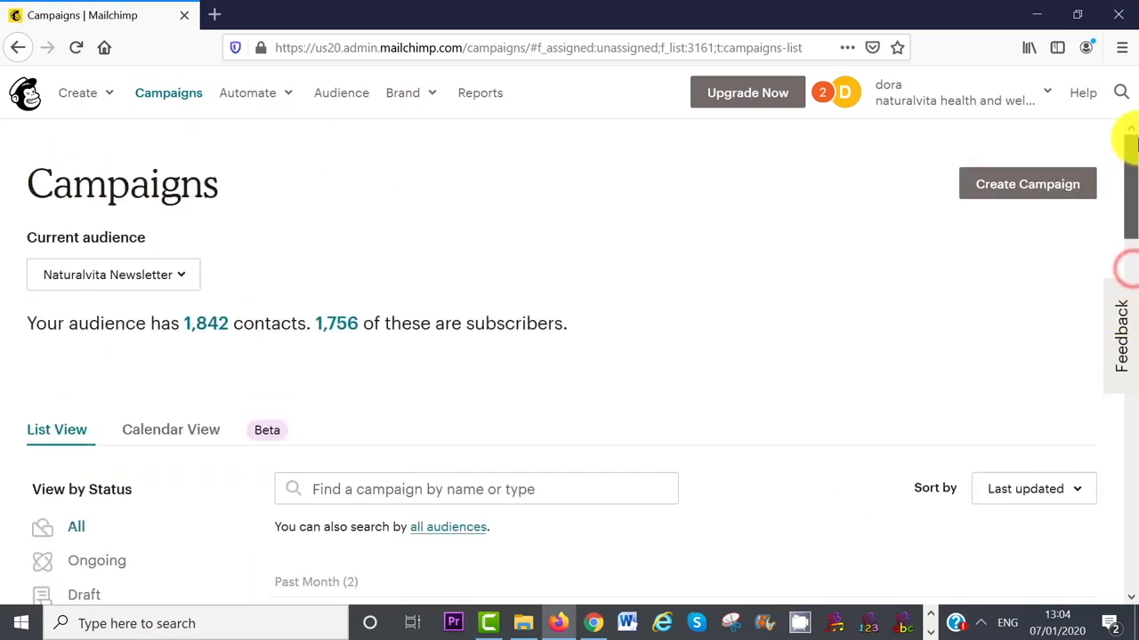
pyautogui.click(1029, 183)
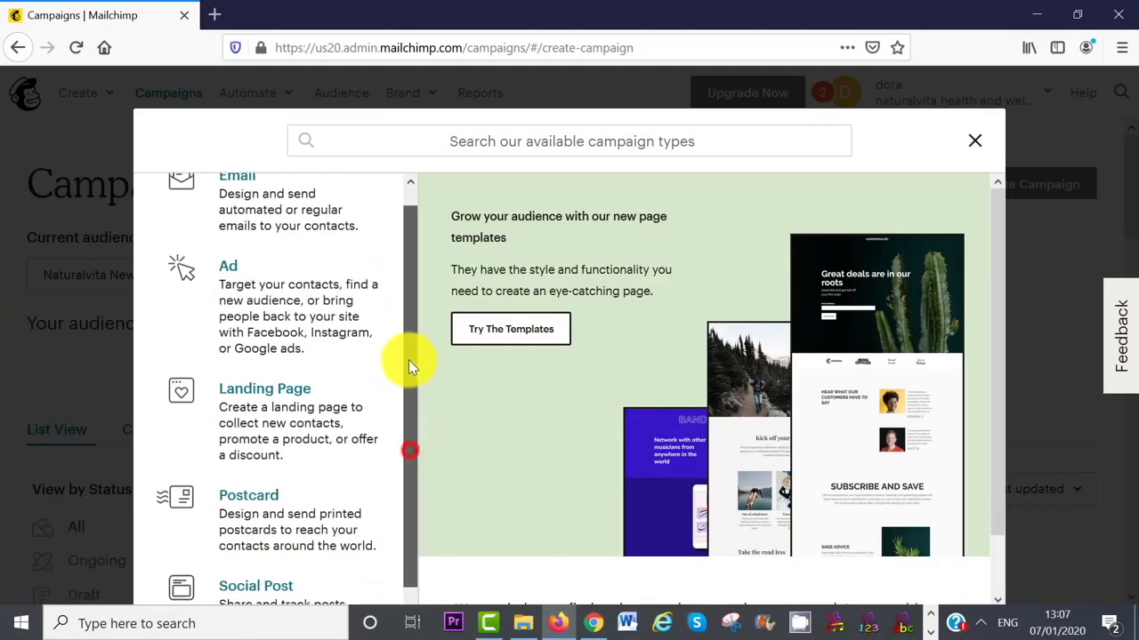
pyautogui.scroll(1, 404, 325)
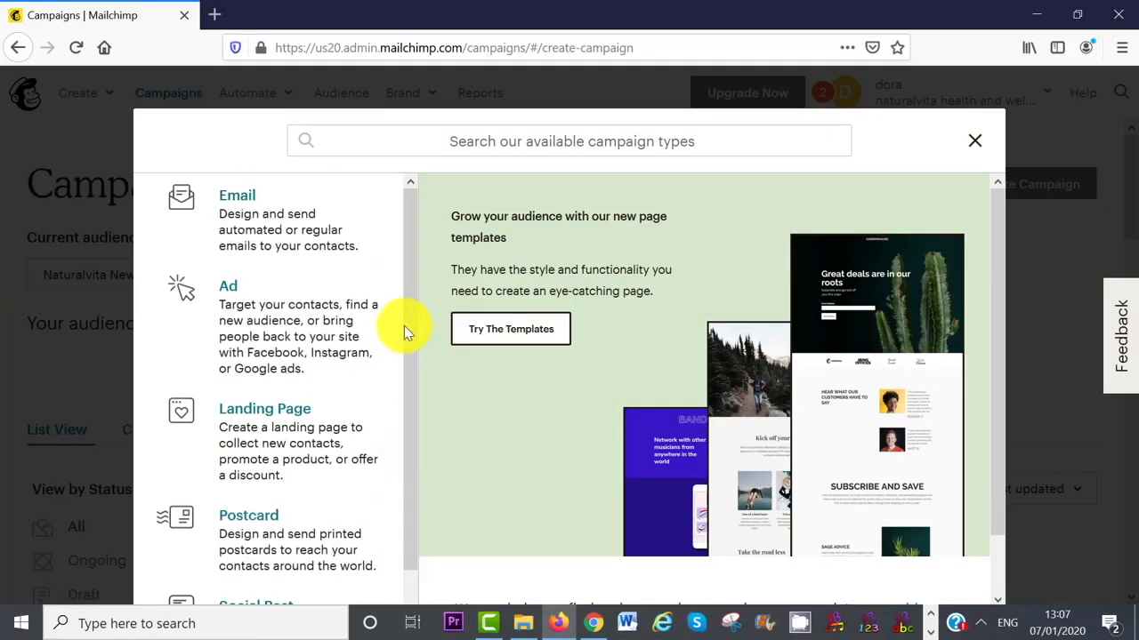
pyautogui.click(239, 215)
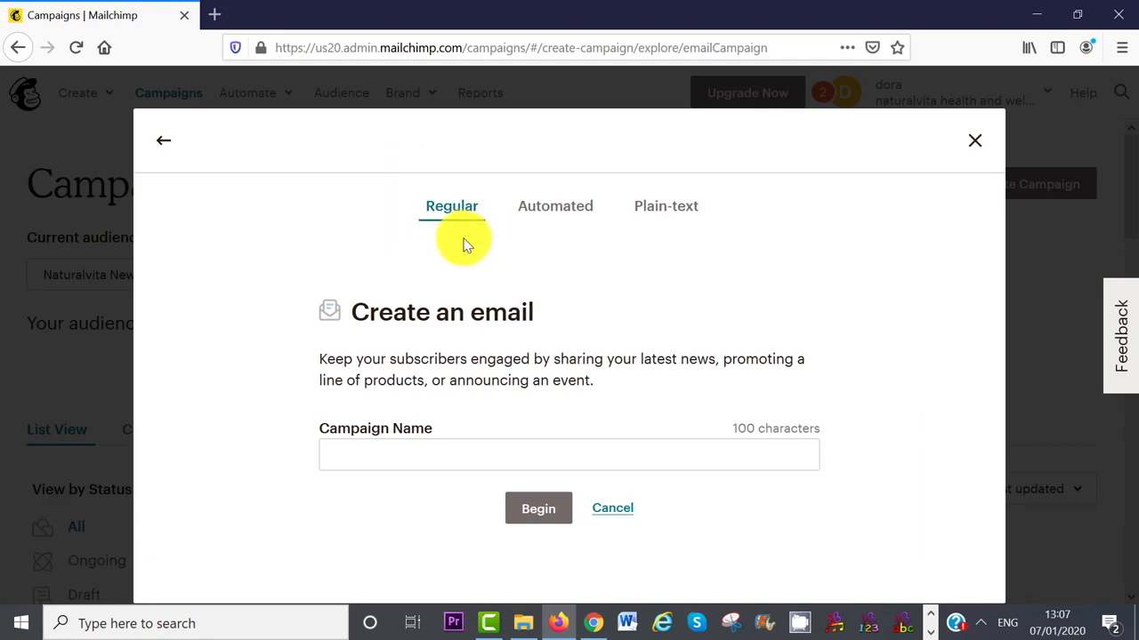
pyautogui.click(486, 458)
pyautogui.write('New Year Email')
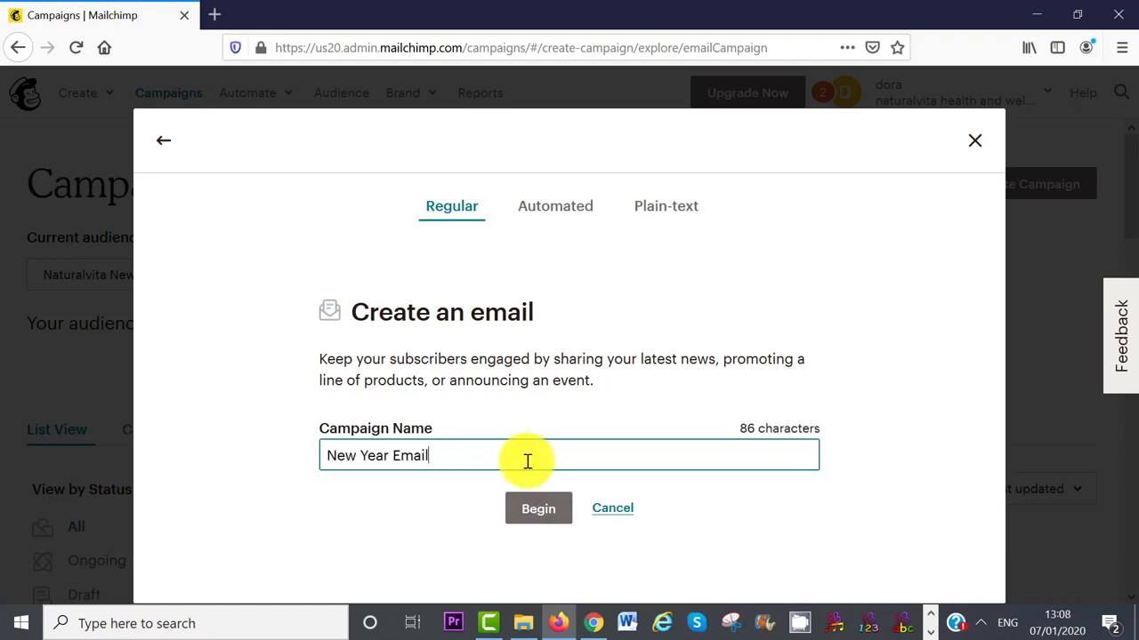
pyautogui.click(534, 513)
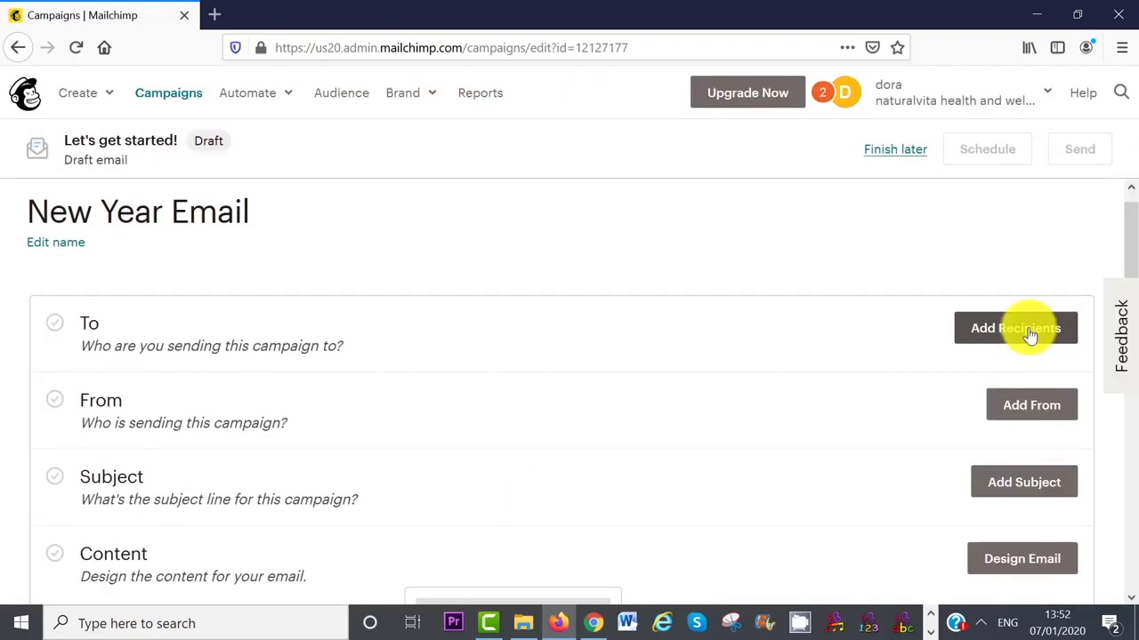
# - Set the campaign's recipients to all subscribers in the Naturalvita Newsletter audience
pyautogui.click(1028, 330)
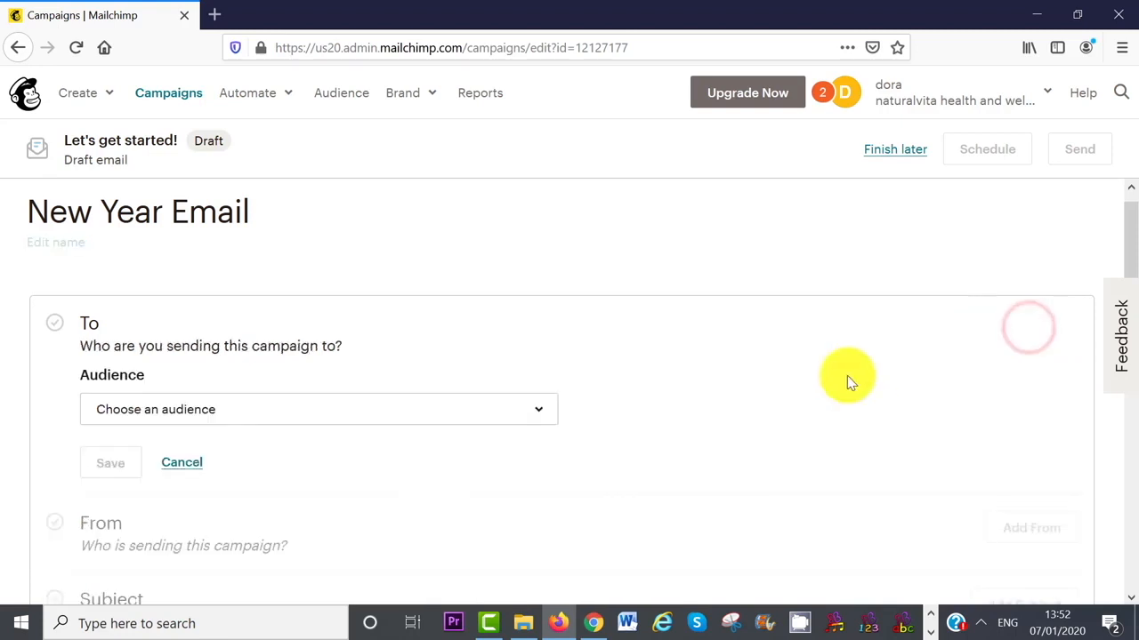
pyautogui.click(534, 420)
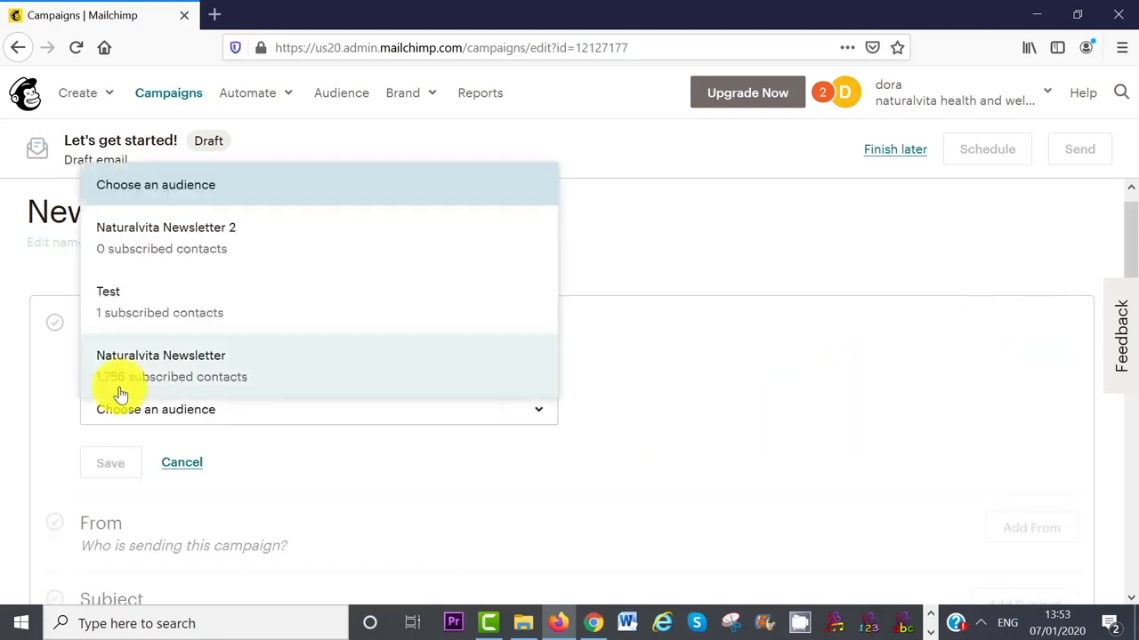
pyautogui.click(236, 375)
pyautogui.scroll(-2, 623, 312)
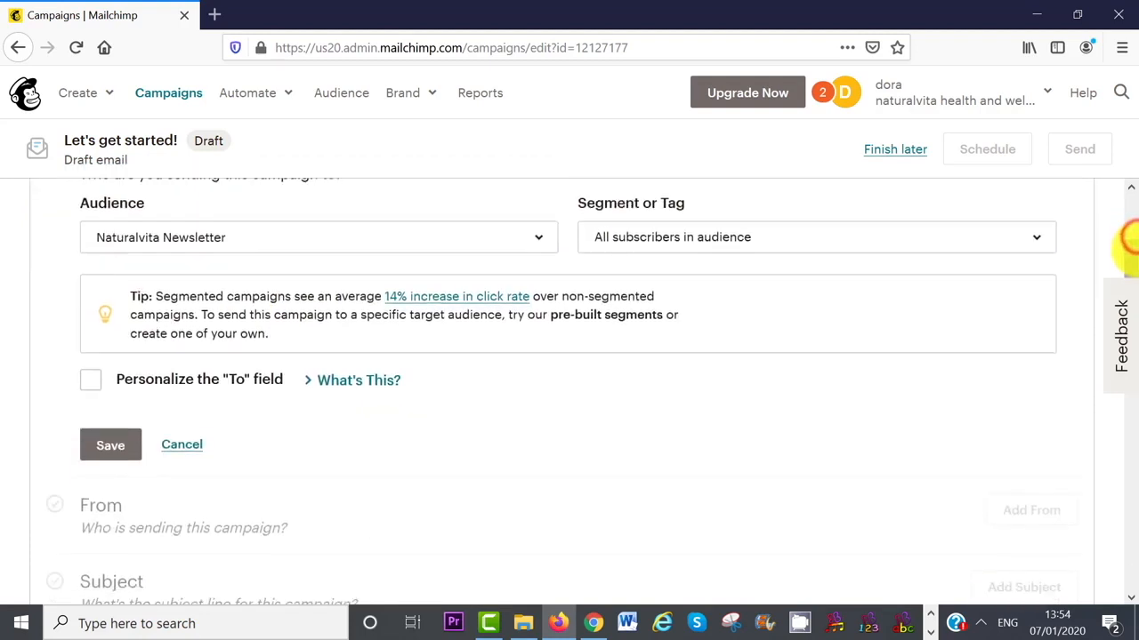
pyautogui.click(1050, 249)
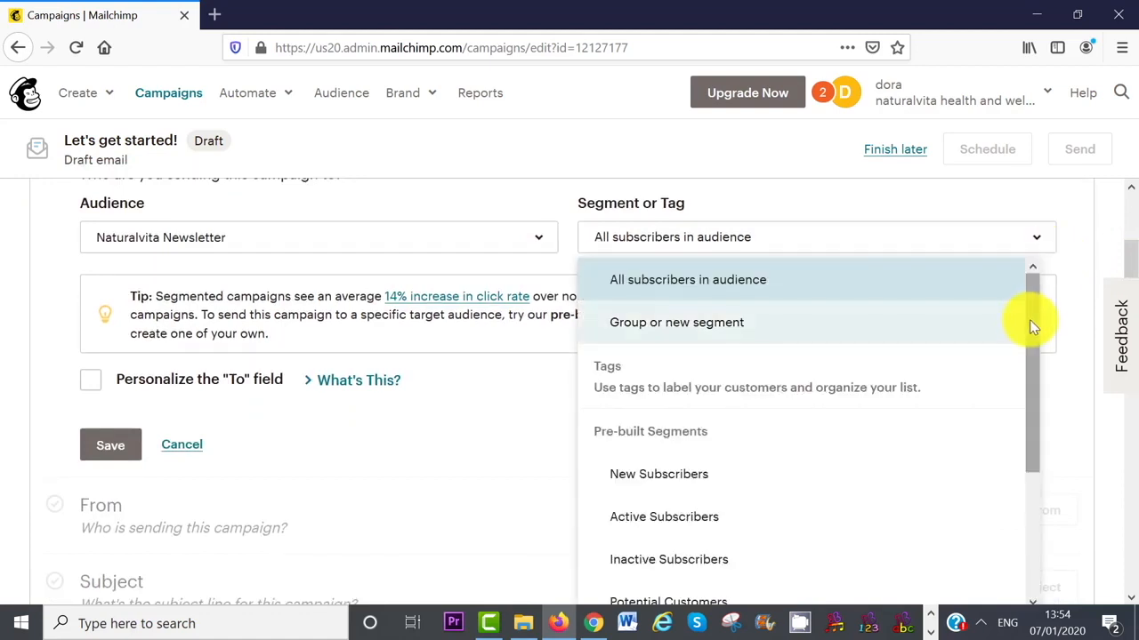
pyautogui.moveTo(1029, 319); pyautogui.dragTo(1037, 382)
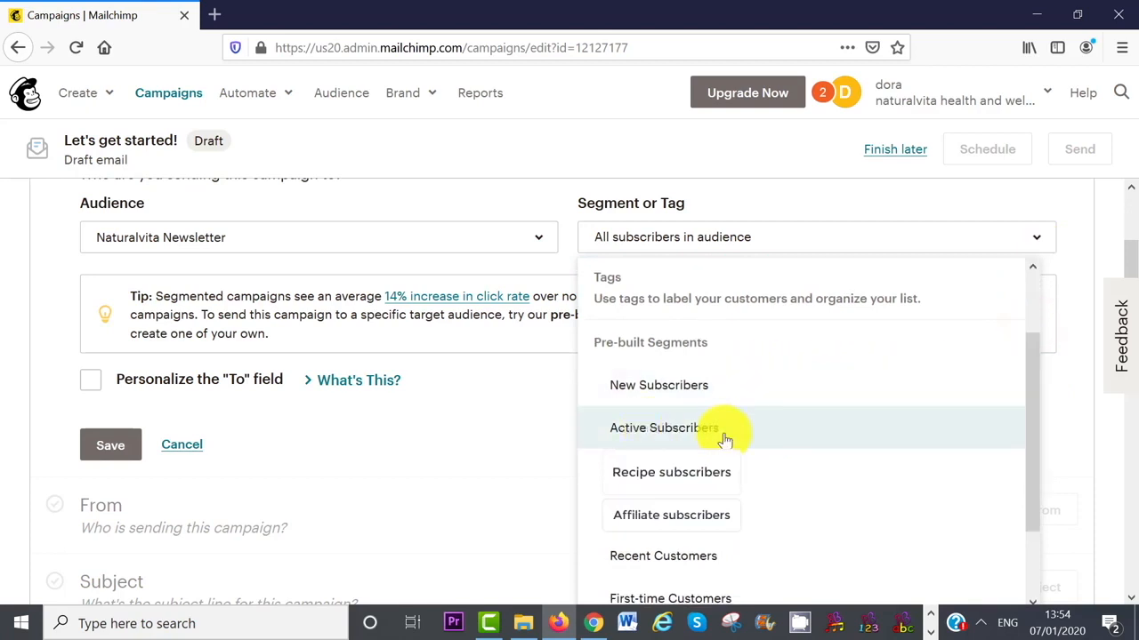
pyautogui.scroll(2, 862, 403)
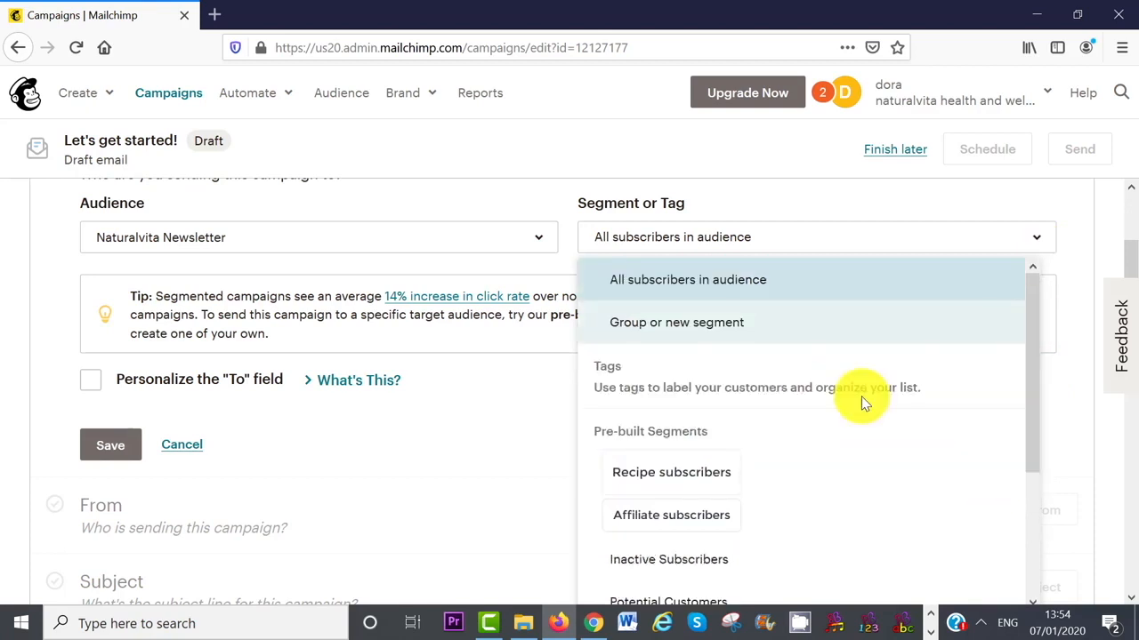
pyautogui.click(728, 281)
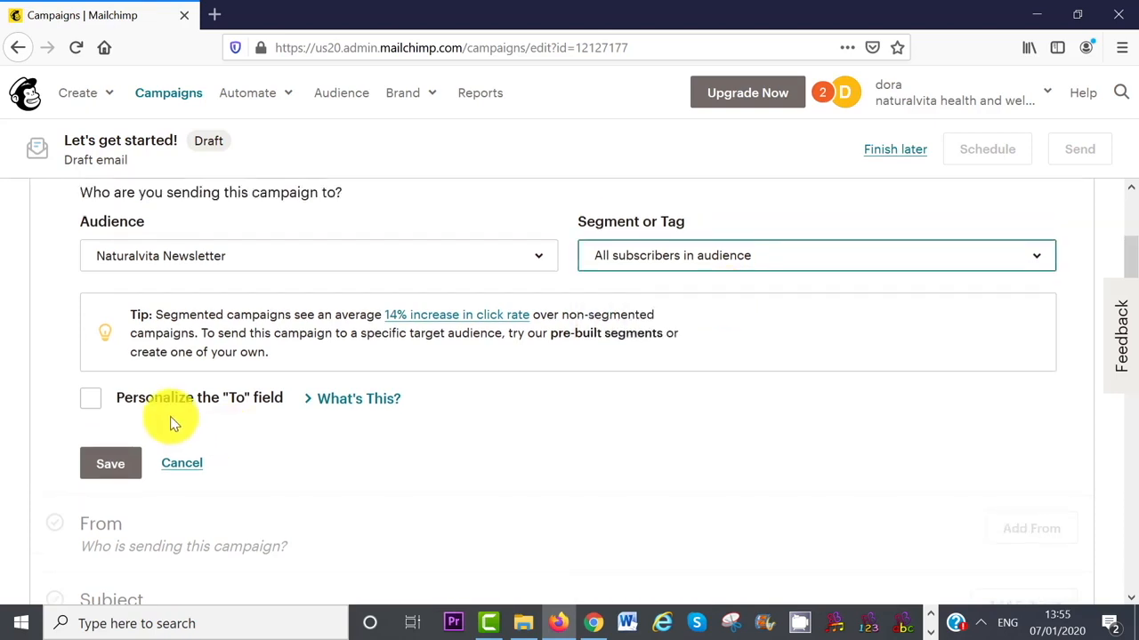
# - Personalize the "To" field with the *|FNAME|* merge tag and save the recipient settings
pyautogui.click(89, 402)
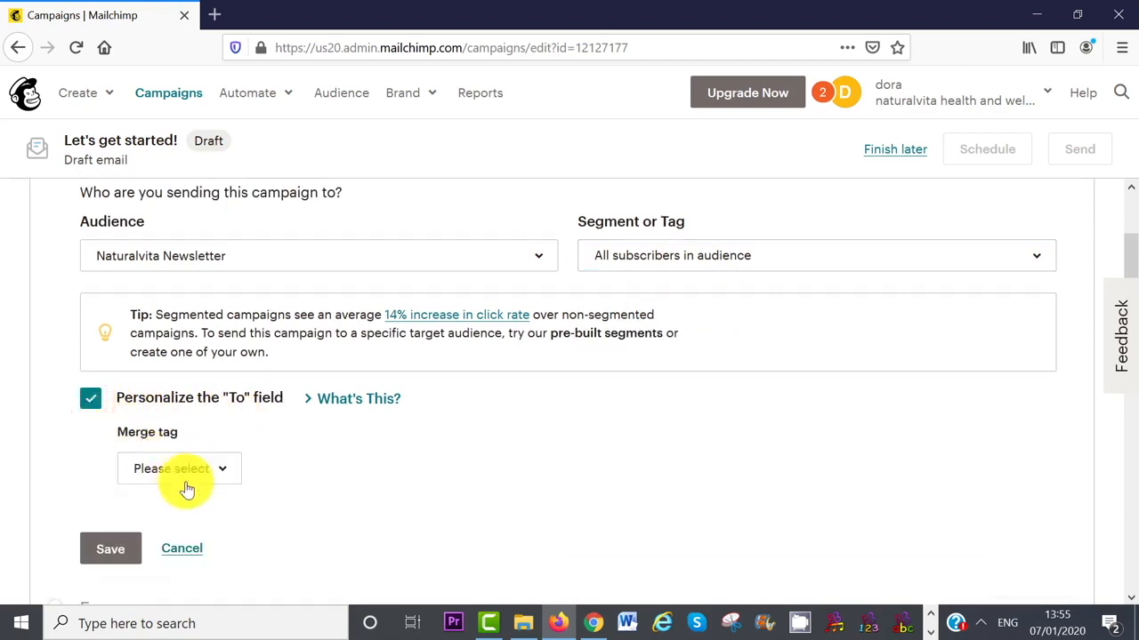
pyautogui.click(221, 472)
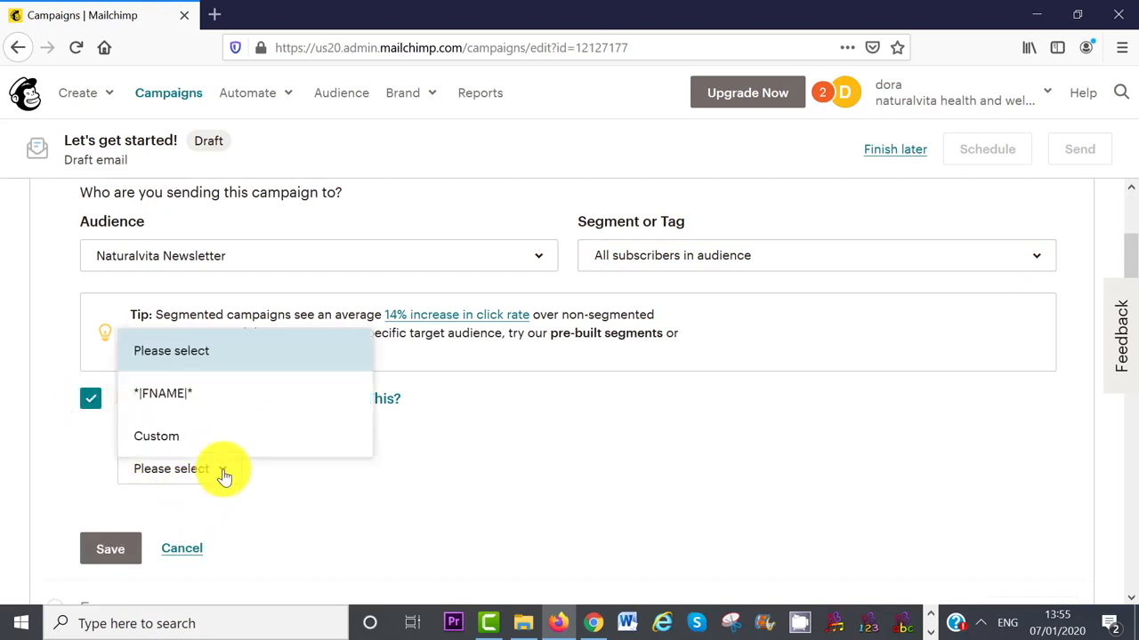
pyautogui.click(190, 404)
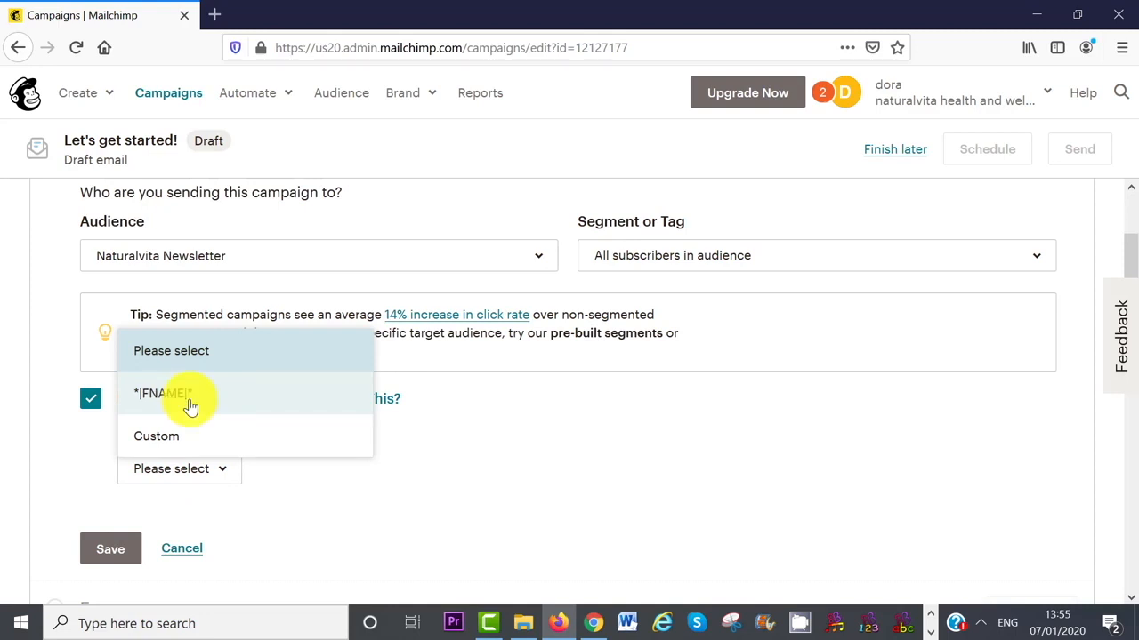
pyautogui.click(190, 405)
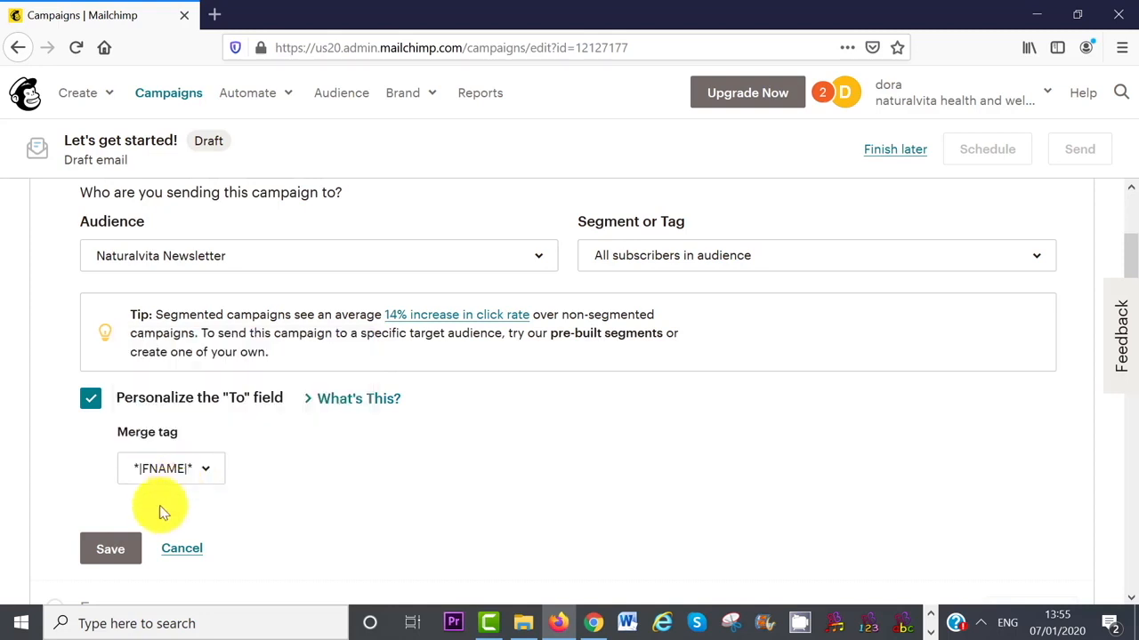
pyautogui.click(104, 551)
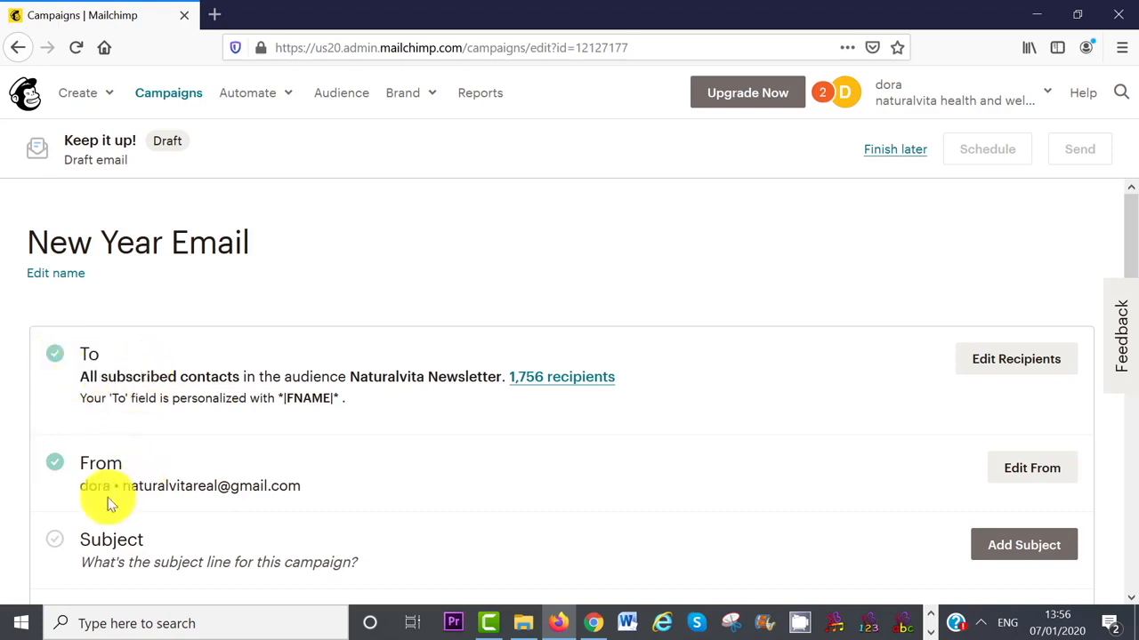
# - Change the campaign's sender name to "Naturalvita" and save the From details
pyautogui.moveTo(1131, 250); pyautogui.dragTo(1131, 274)
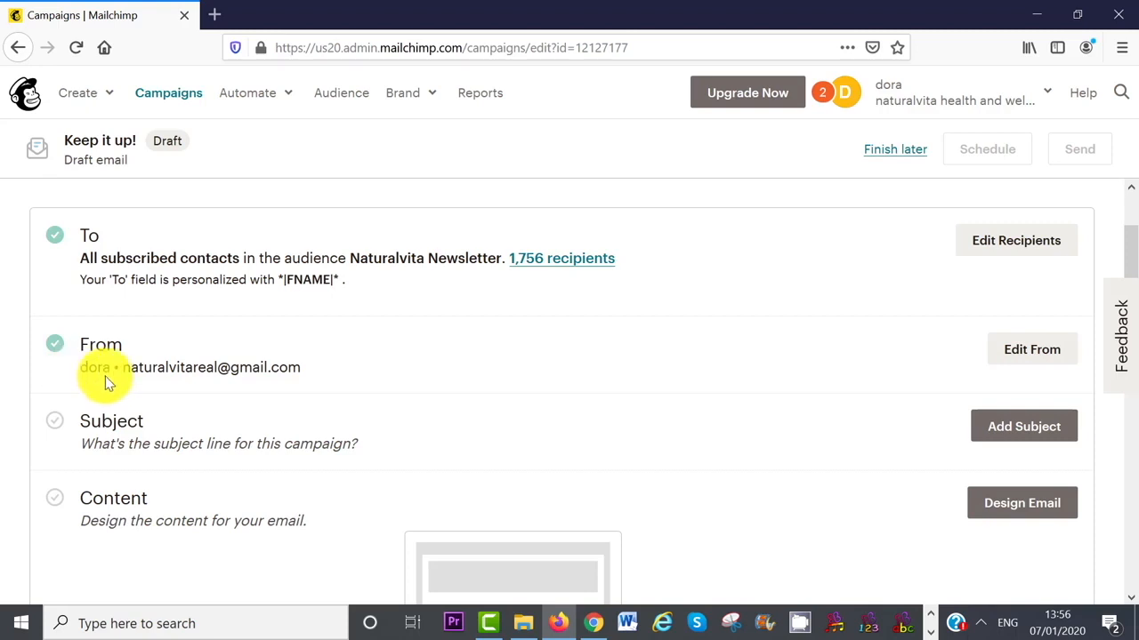
pyautogui.click(1024, 357)
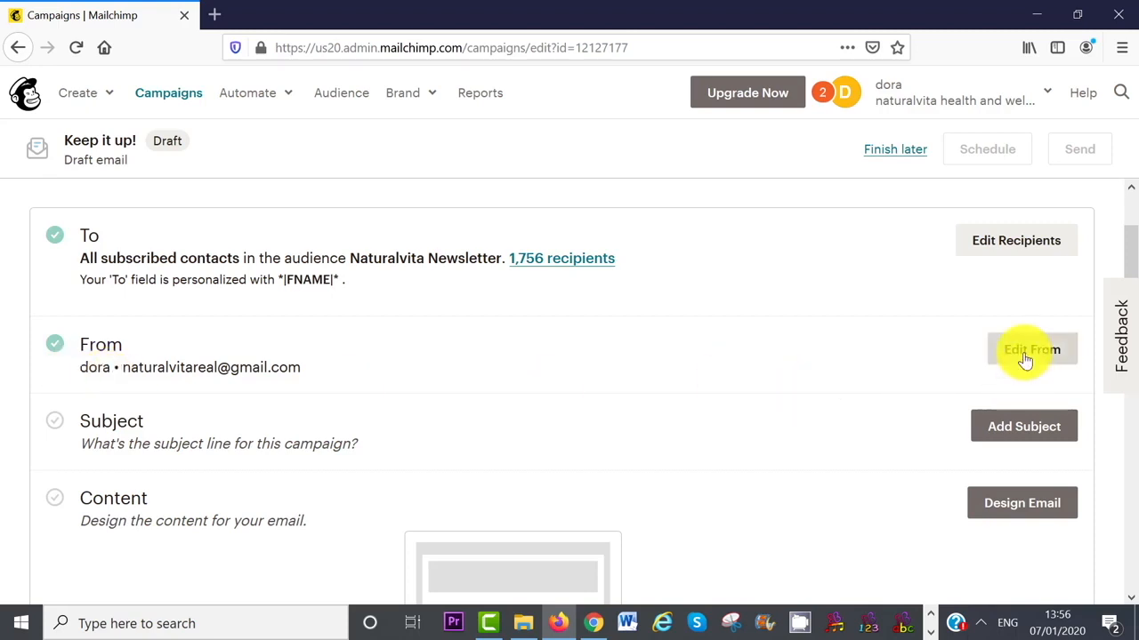
pyautogui.click(237, 436)
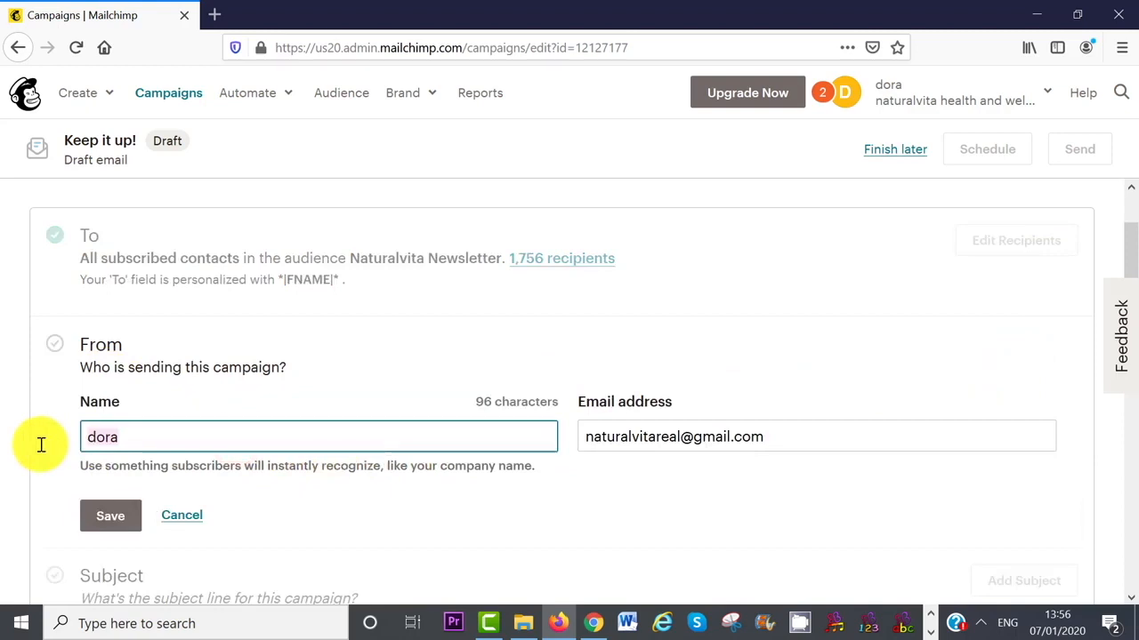
pyautogui.write('Naturalvita')
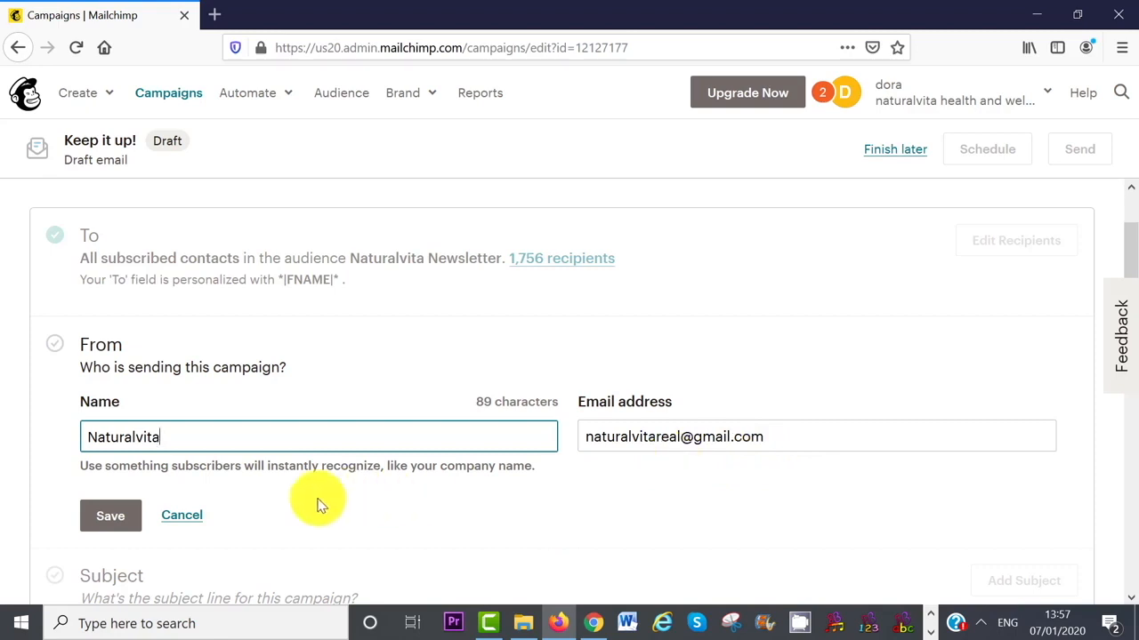
pyautogui.click(109, 516)
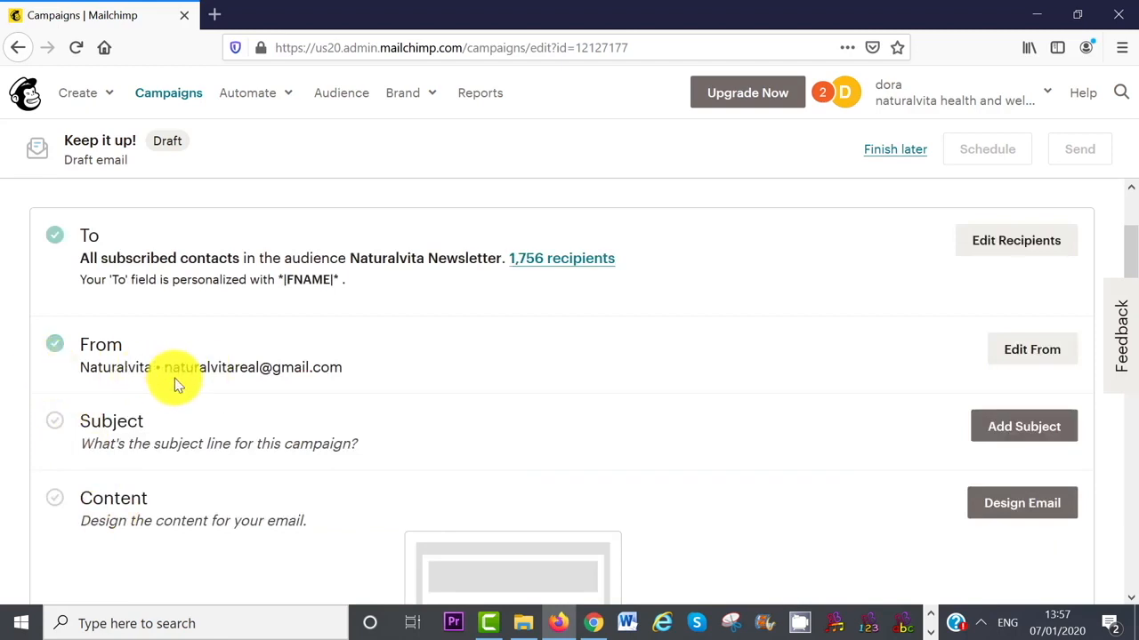
# - Add the subject "How To Make 2020 Ridiculously Amazing" and a New Year preview text ending with "to make 2020 an amazing year.", then save both
pyautogui.scroll(-1, 1031, 511)
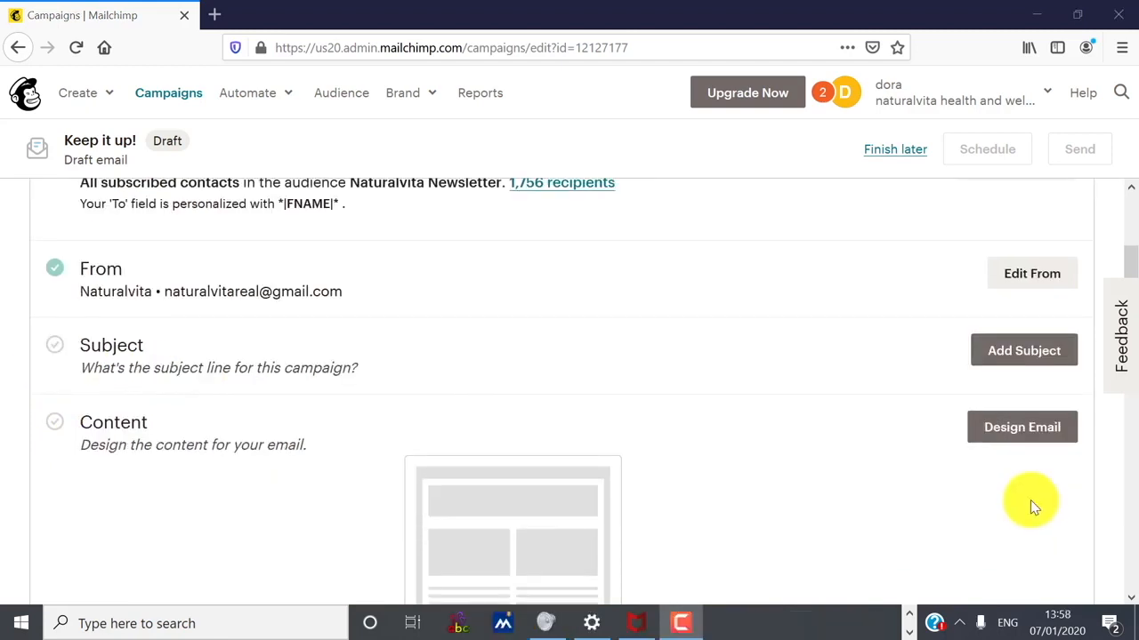
pyautogui.click(1023, 359)
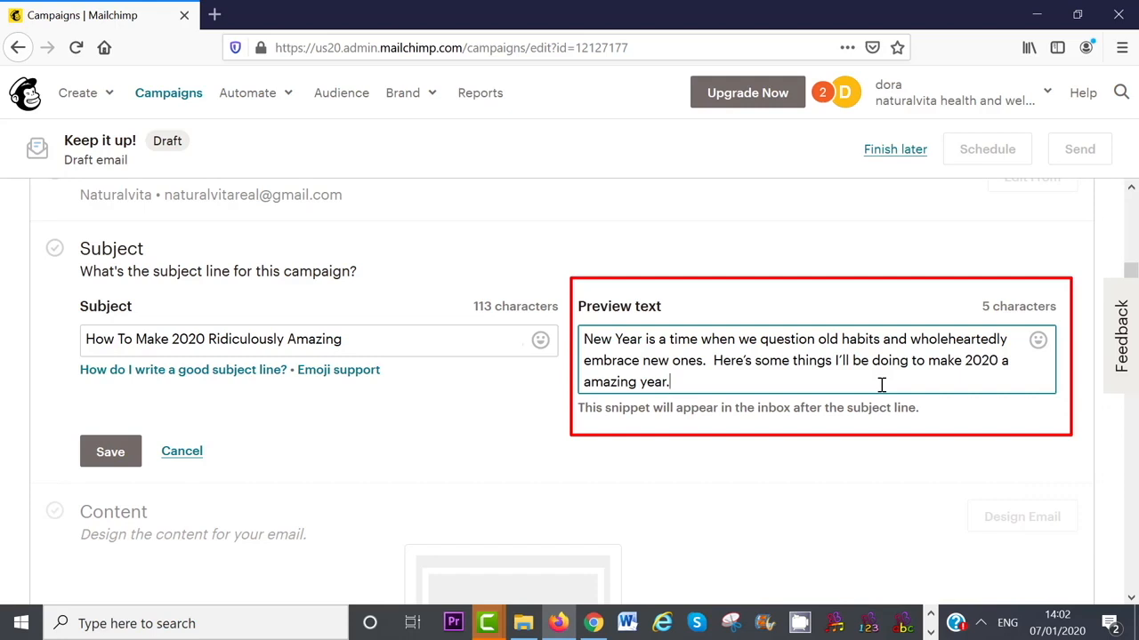
pyautogui.click(1012, 362)
pyautogui.write('n')
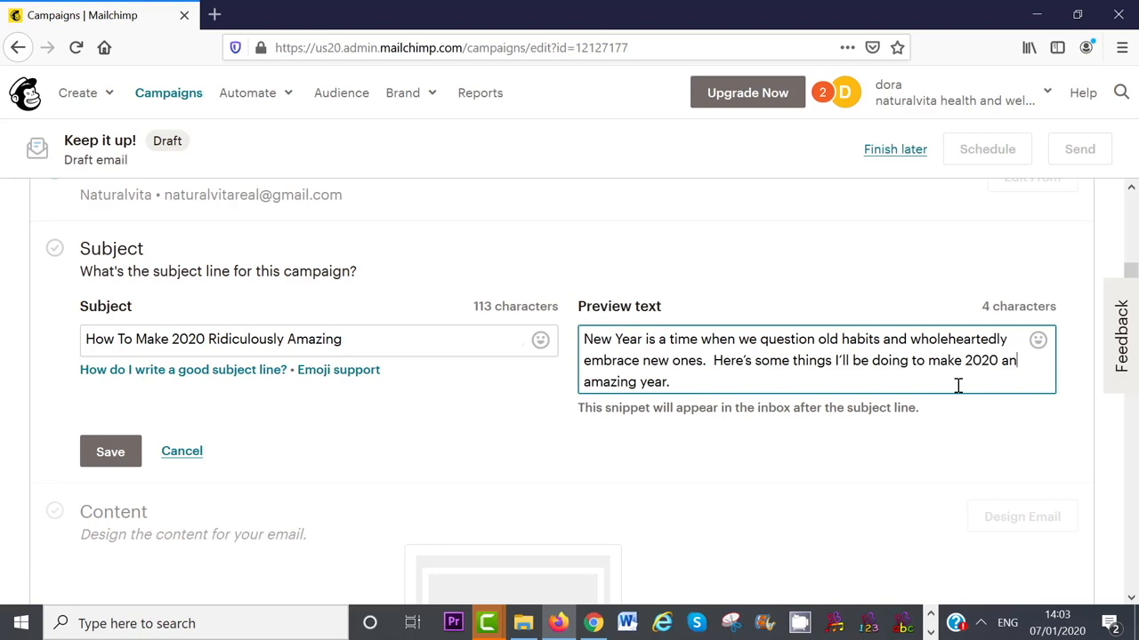
pyautogui.click(958, 386)
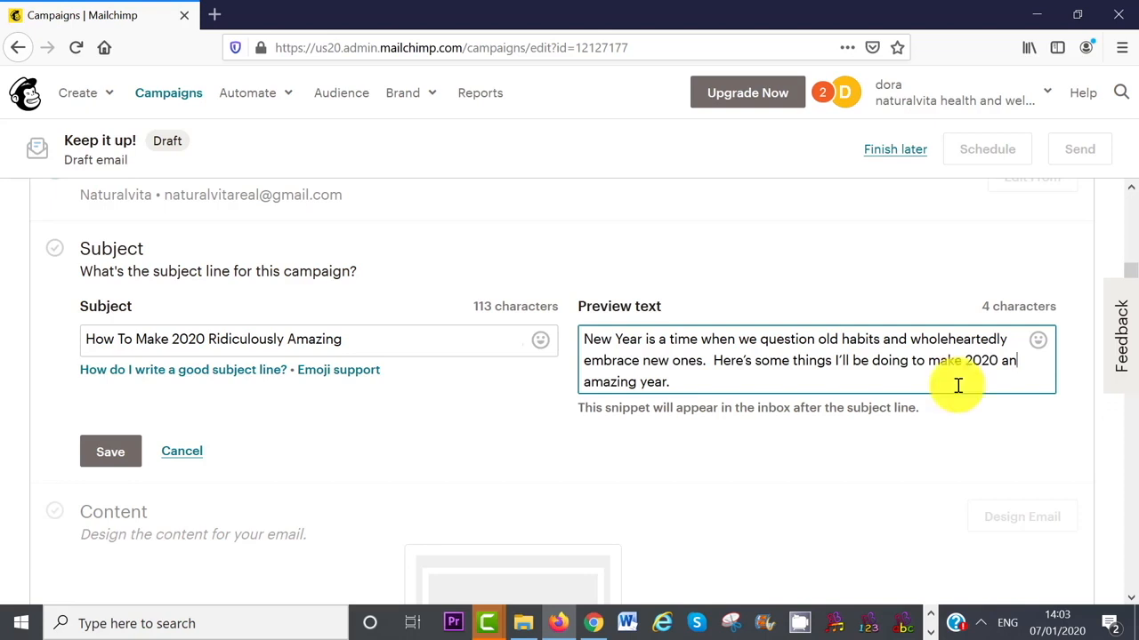
pyautogui.click(110, 451)
# - Start designing the email content from the saved template "Naturalvita Template"
pyautogui.moveTo(1131, 270); pyautogui.dragTo(1130, 277)
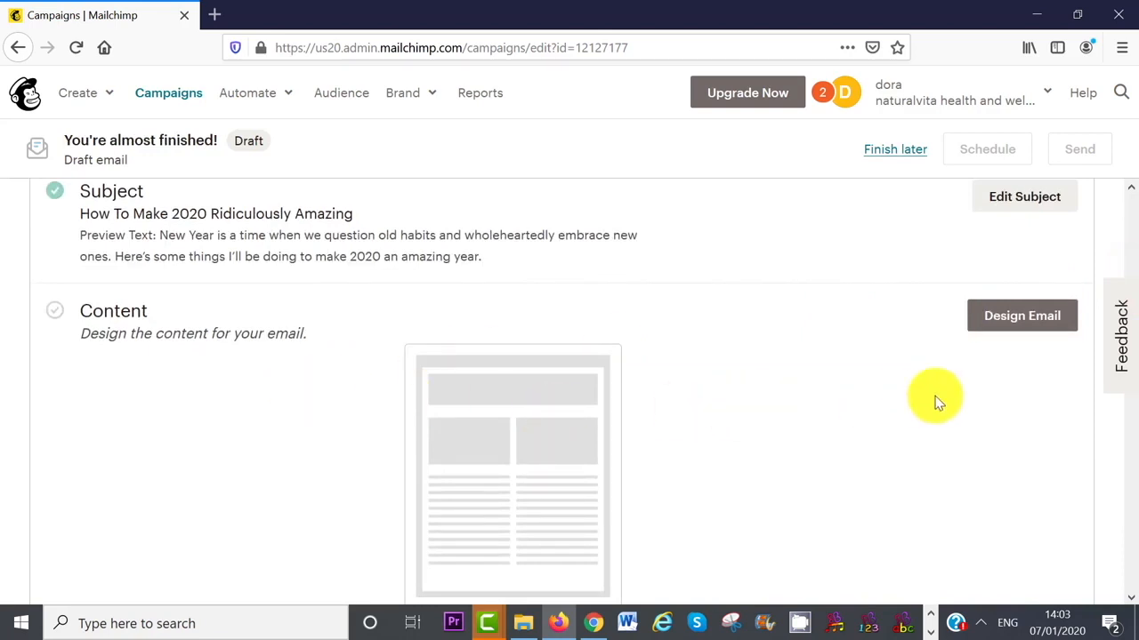
pyautogui.click(1011, 322)
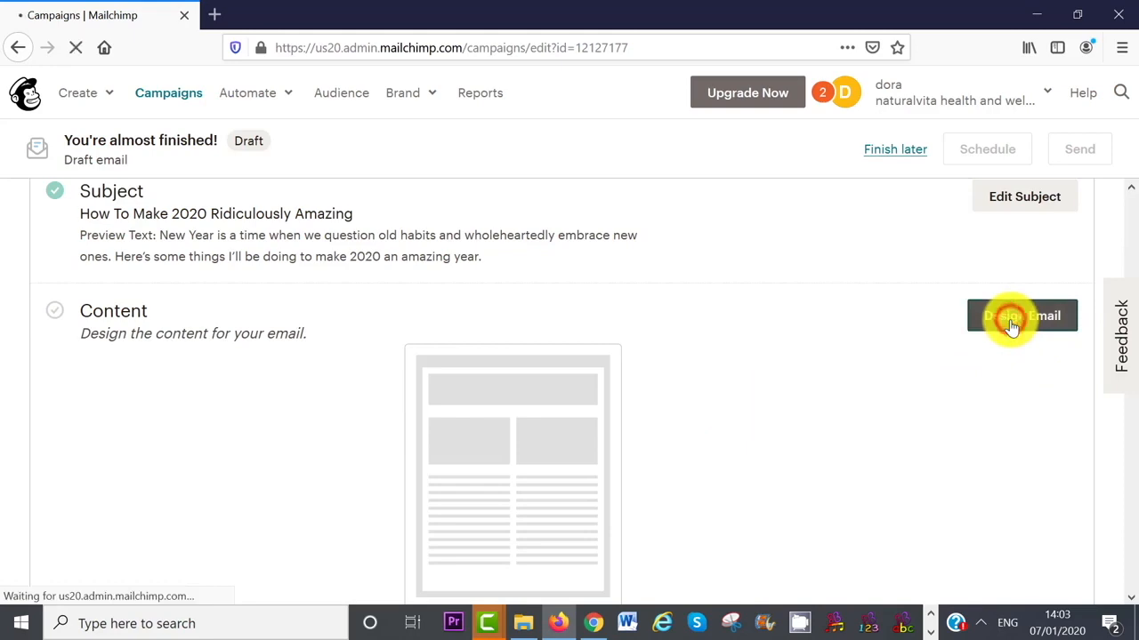
pyautogui.moveTo(1131, 220)
pyautogui.mouseDown()
pyautogui.moveTo(1130, 458)
pyautogui.moveTo(1135, 317)
pyautogui.moveTo(1123, 237)
pyautogui.mouseUp()
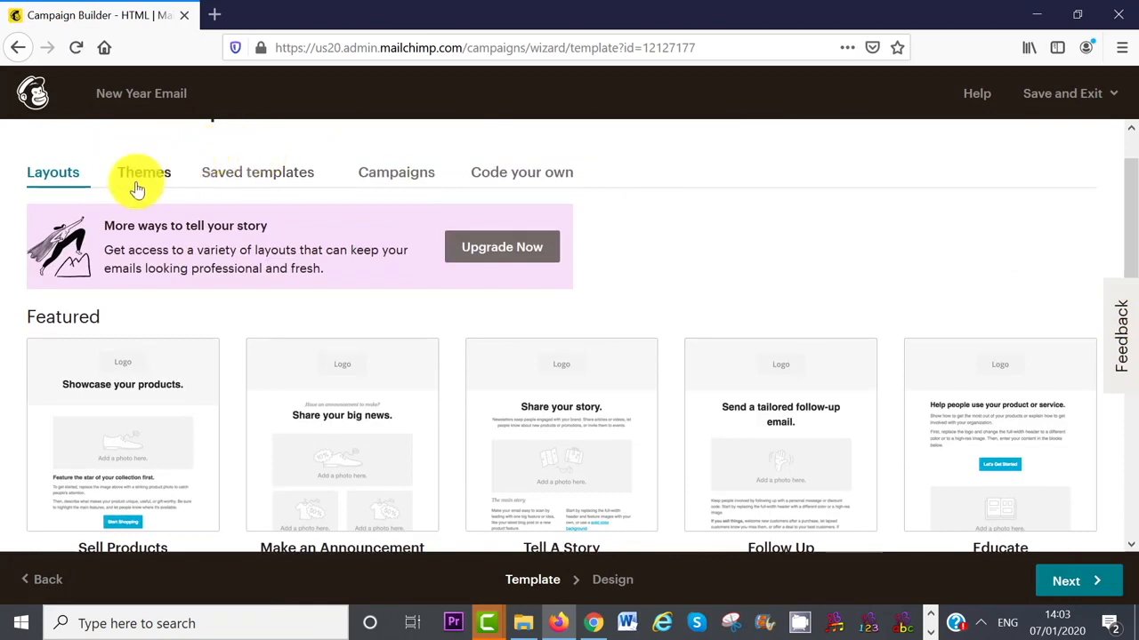
pyautogui.click(252, 178)
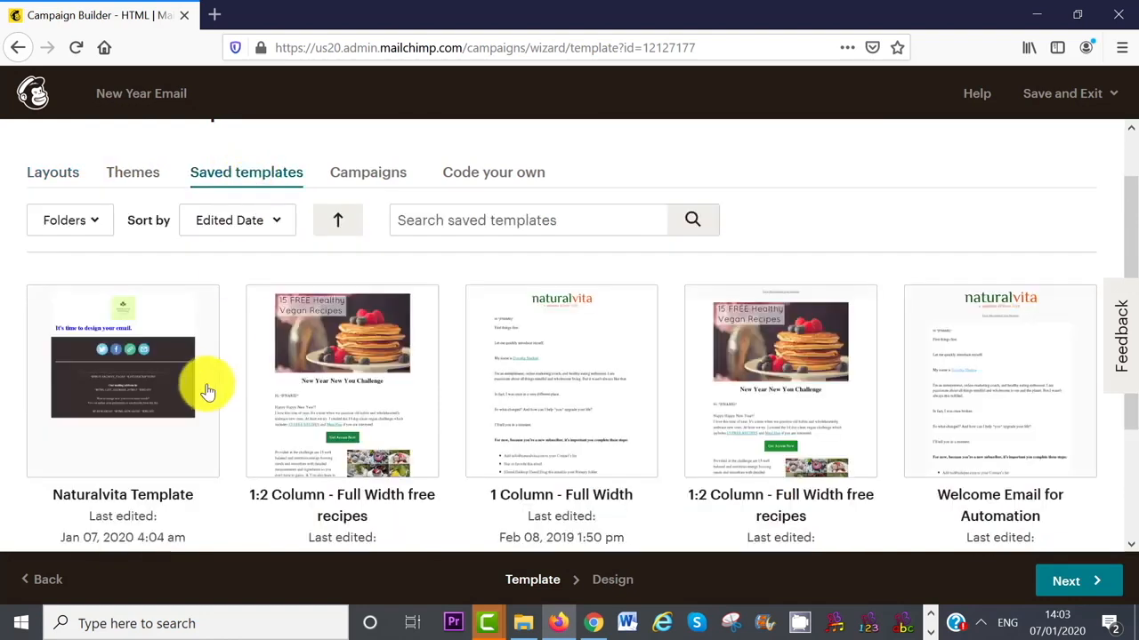
pyautogui.click(121, 390)
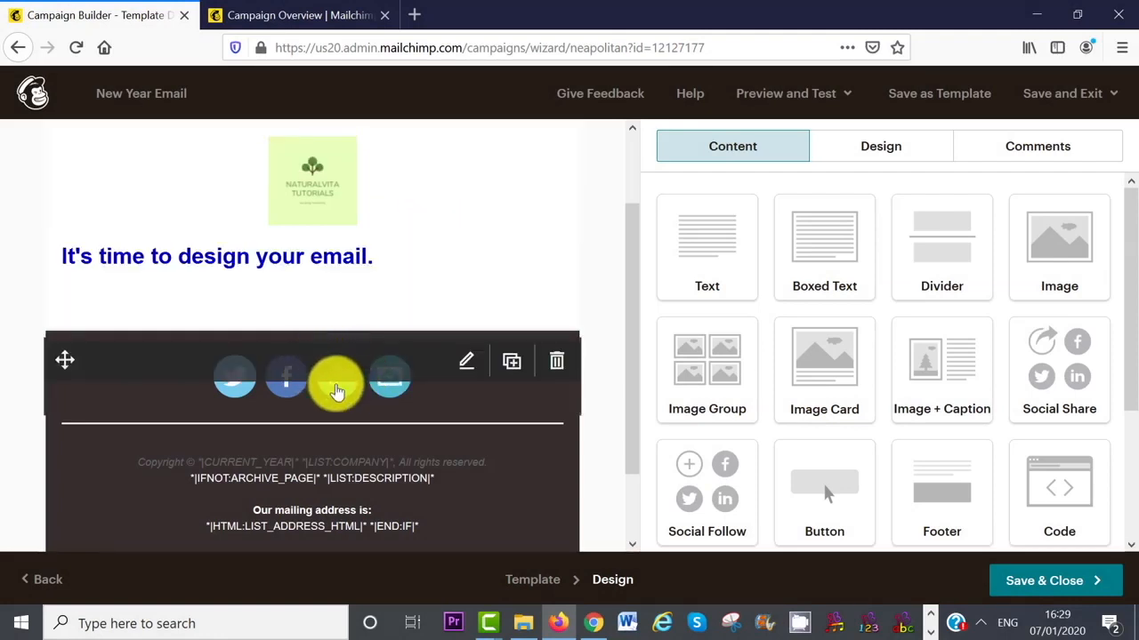
# - Replace the "It's time to design your email." heading with "How to make 2020 Ridiculously Amazing"
pyautogui.click(304, 271)
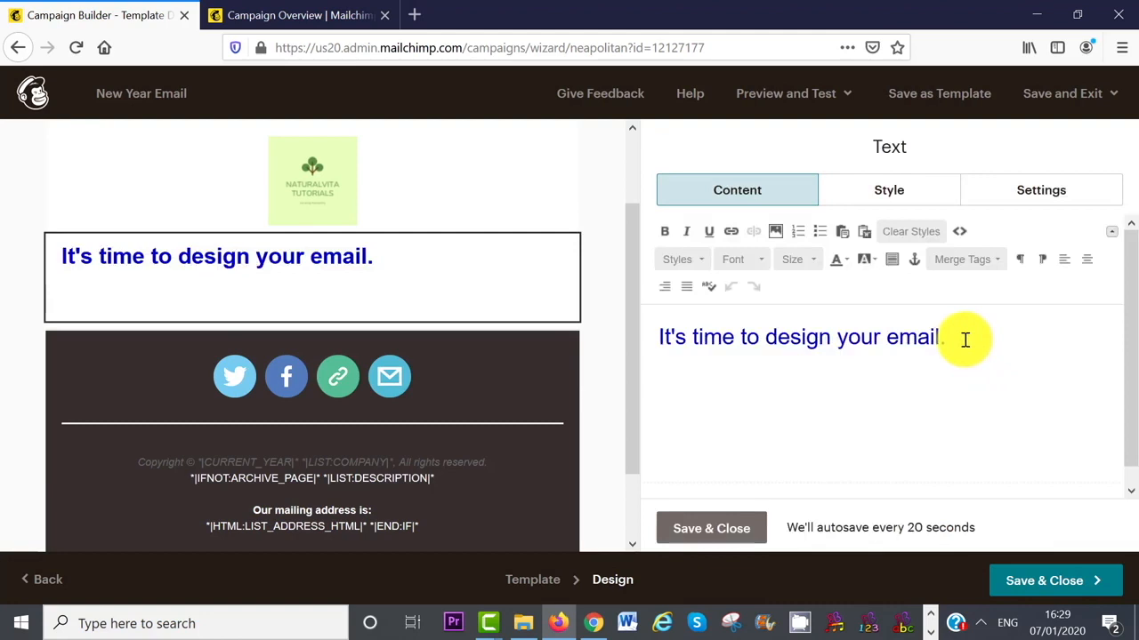
pyautogui.moveTo(966, 339); pyautogui.dragTo(625, 346)
pyautogui.write('How to make 2020 Ridiculously Amazing')
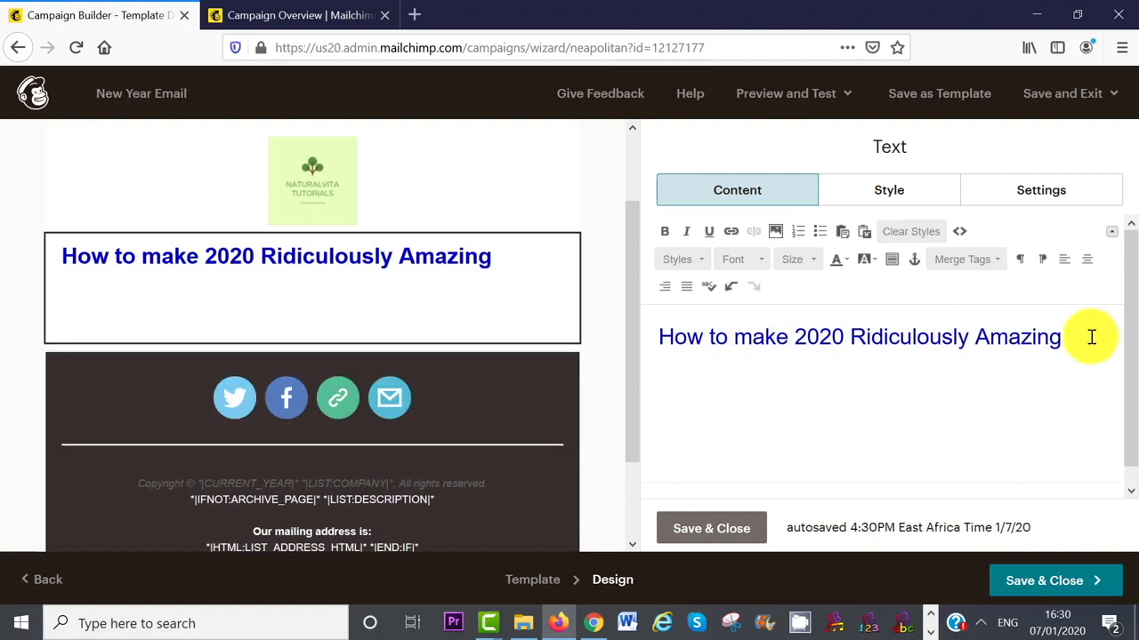
# - Add the greeting "Hi *|FNAME|*" below the heading, using the First Name merge tag
pyautogui.click(995, 260)
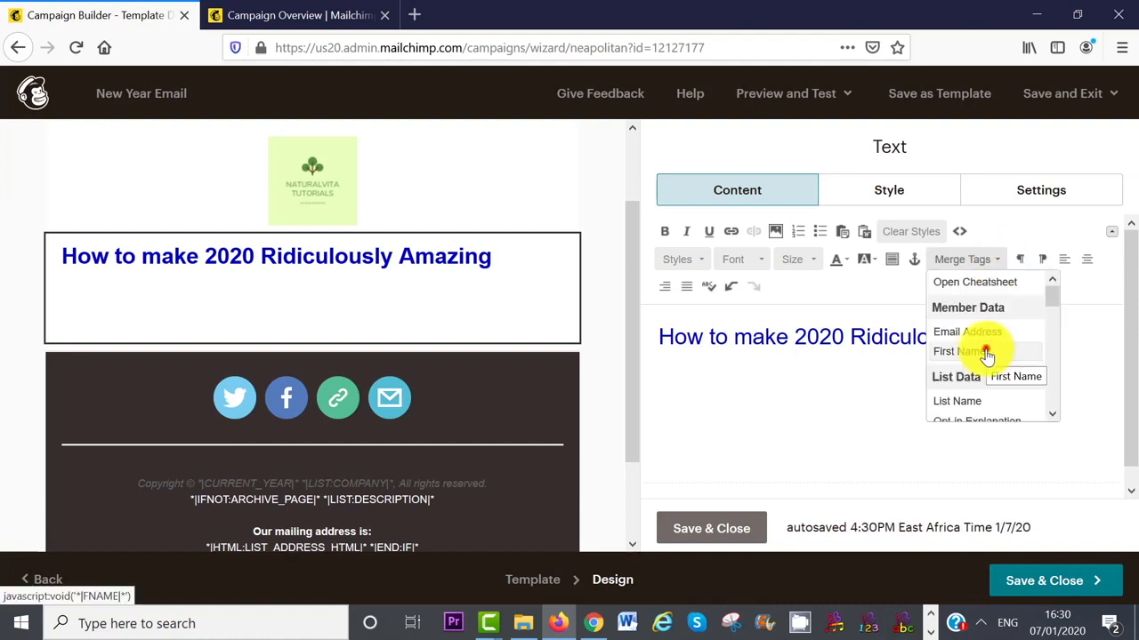
pyautogui.click(987, 354)
pyautogui.click(660, 375)
pyautogui.write('Hi *|FNAME|*')
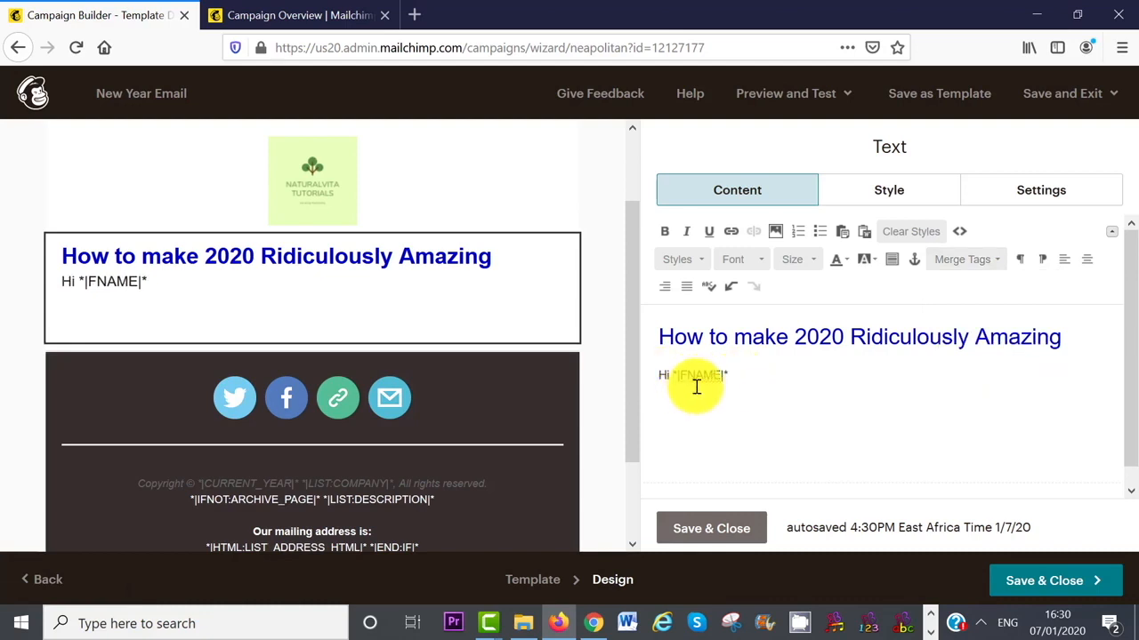
# - Paste the prepared New Year message below the greeting as the email's body text
pyautogui.click(737, 378)
pyautogui.press('Return')
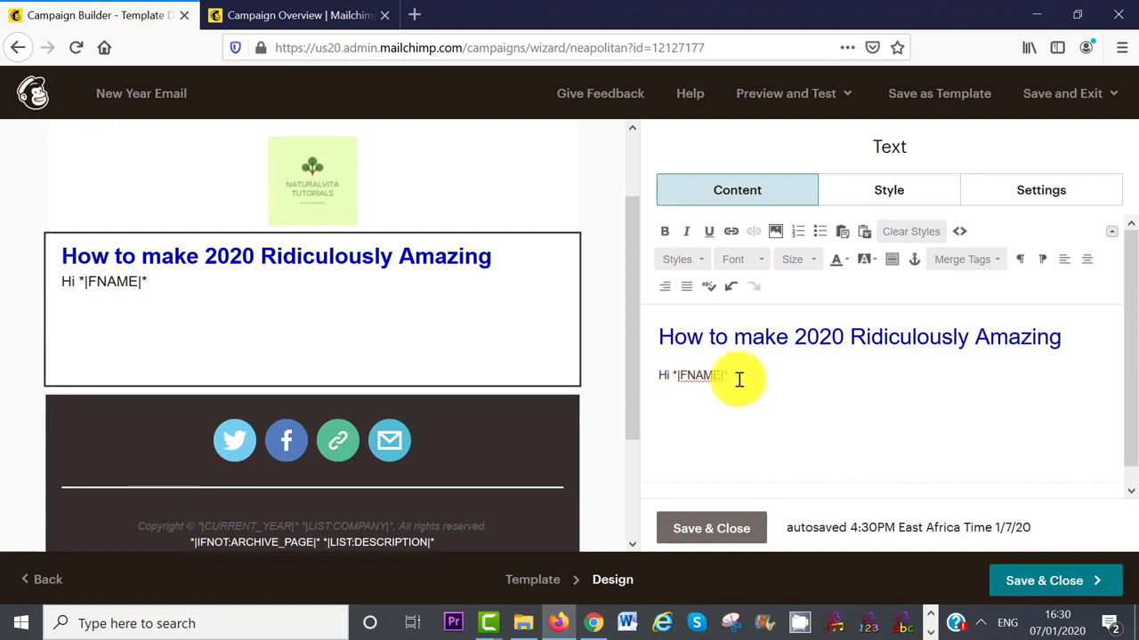
pyautogui.hotkey('ctrl', 'v')
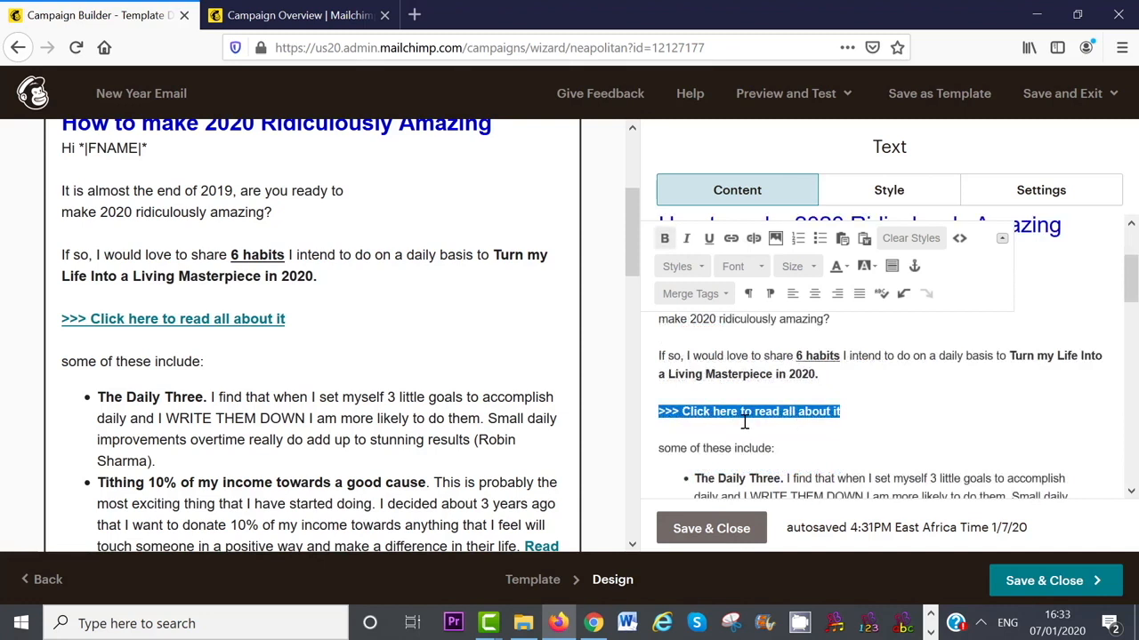
# - Link the ">>> Click here to read all about it" text to the web address ending in "/how-to-make-2020-ridiculously-amazing/"
pyautogui.click(731, 240)
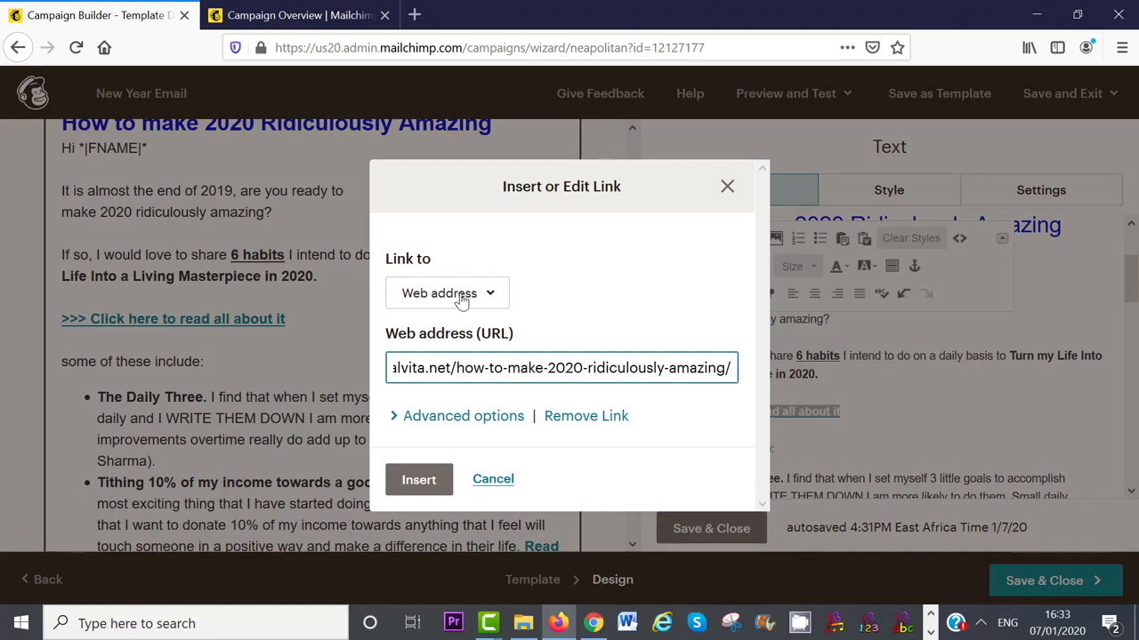
pyautogui.click(416, 486)
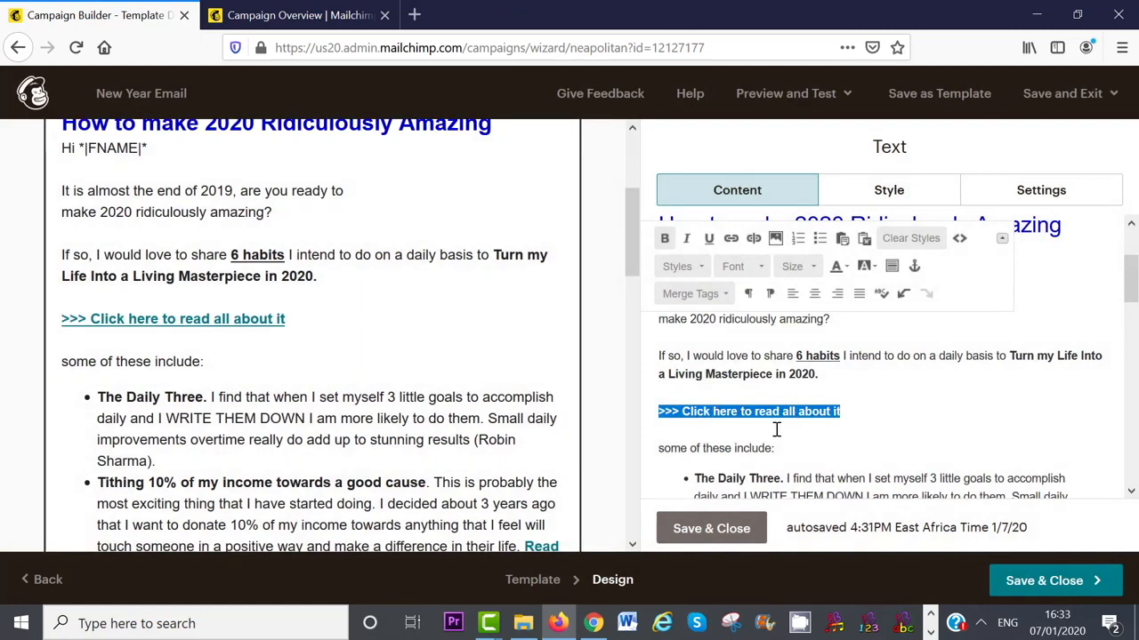
pyautogui.click(753, 240)
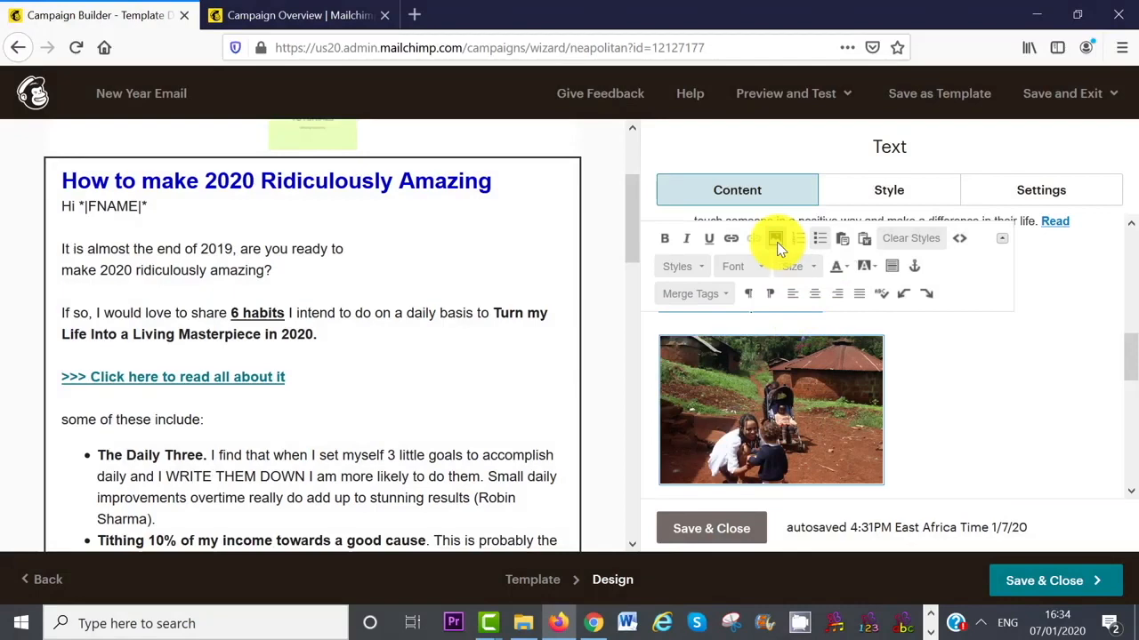
# - Choose the stored village photo IMG_2963.01.JPG from the Content Studio for insertion into the email text
pyautogui.click(776, 242)
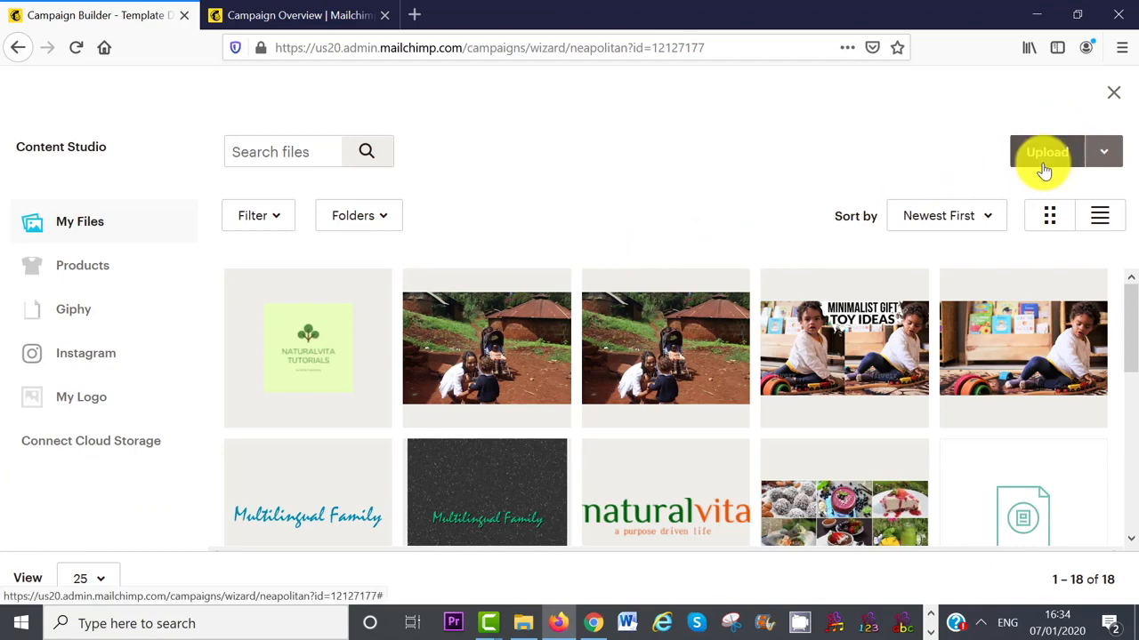
pyautogui.click(508, 349)
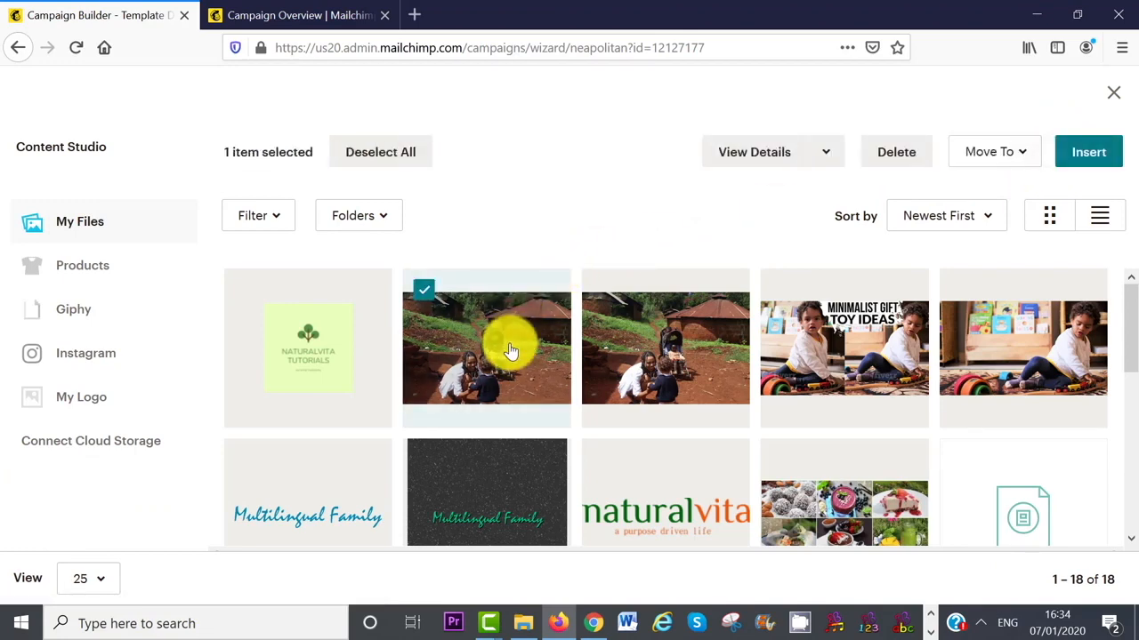
pyautogui.click(1087, 153)
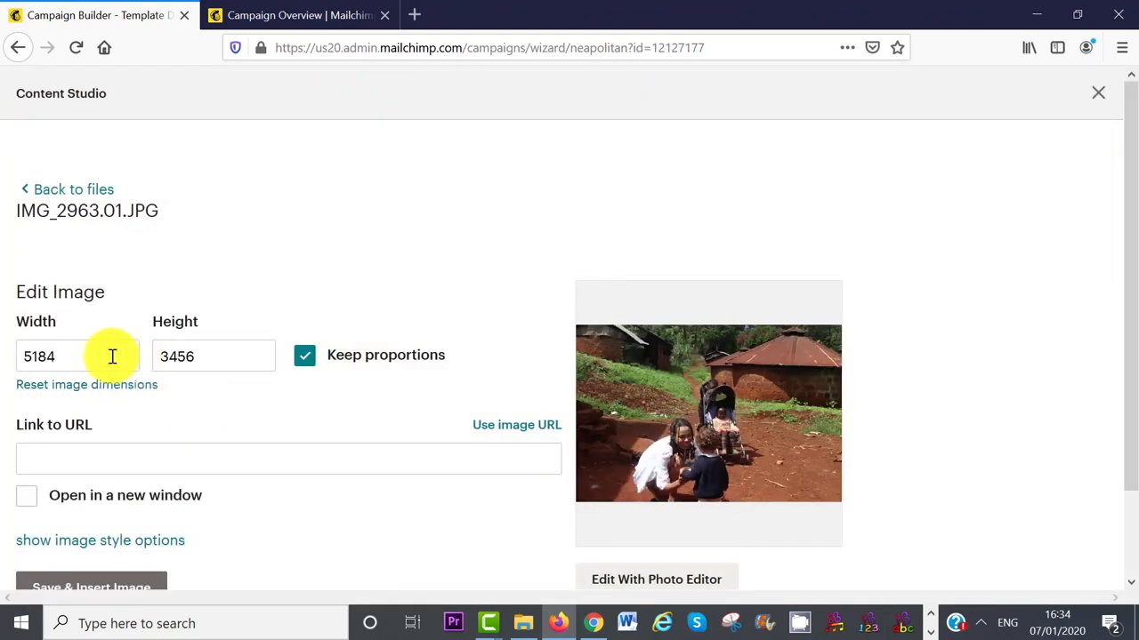
# - Set the photo's width to 250 with its proportions kept
pyautogui.moveTo(117, 356); pyautogui.dragTo(3, 336)
pyautogui.write('3')
pyautogui.press('BackSpace')
pyautogui.write('250')
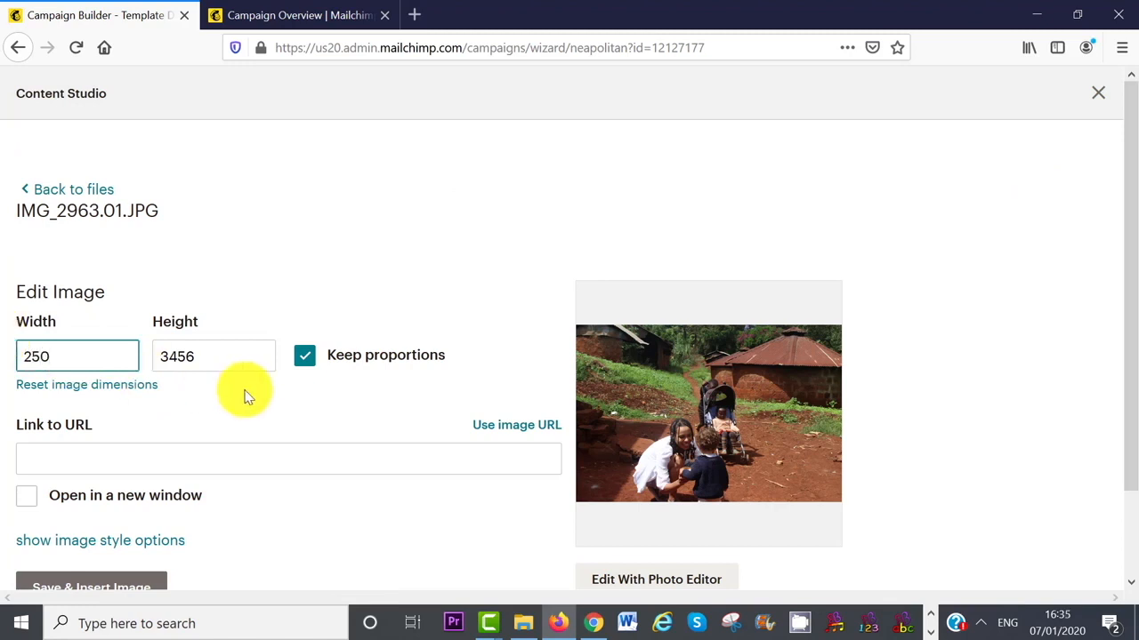
pyautogui.click(311, 367)
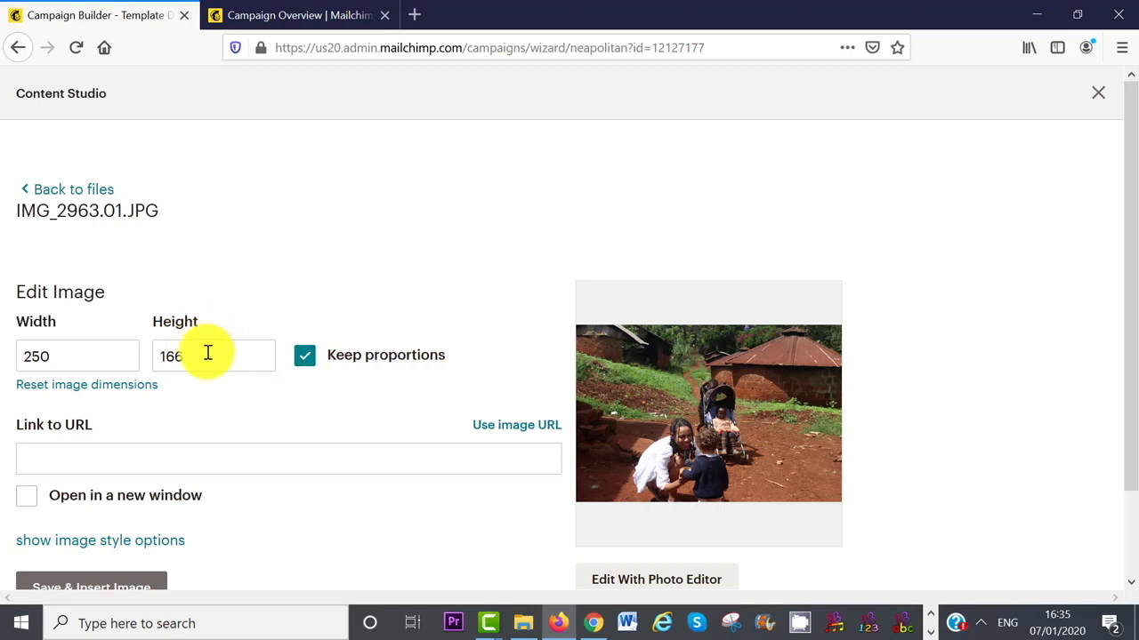
pyautogui.click(178, 454)
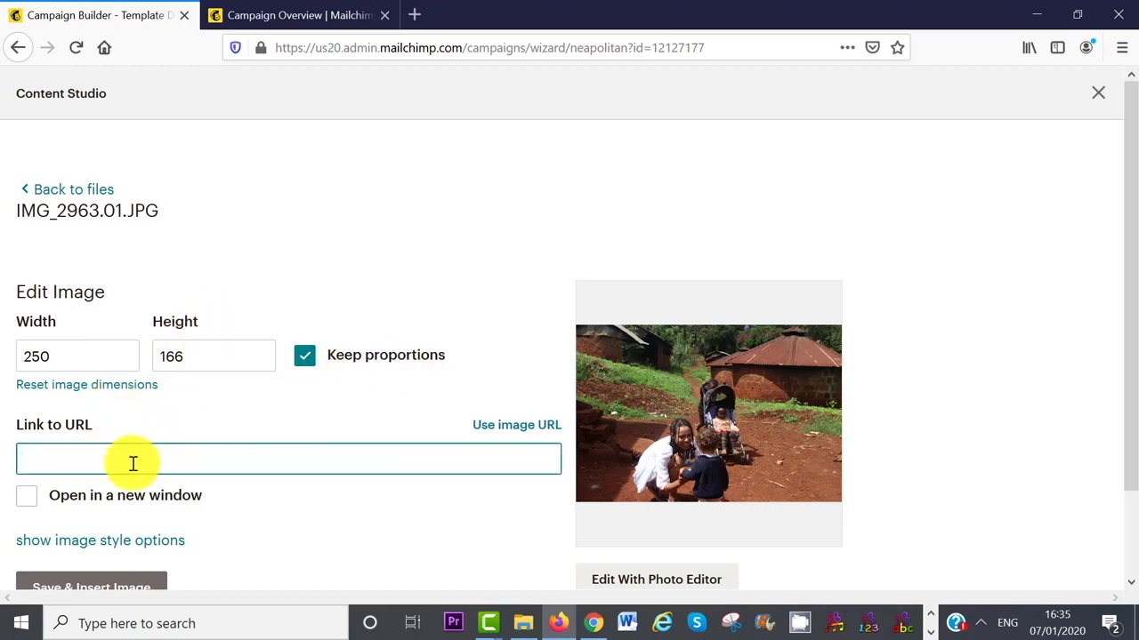
pyautogui.write('http://www.naturalvita.net/how-to-make-2020-ridiculously-amazing/')
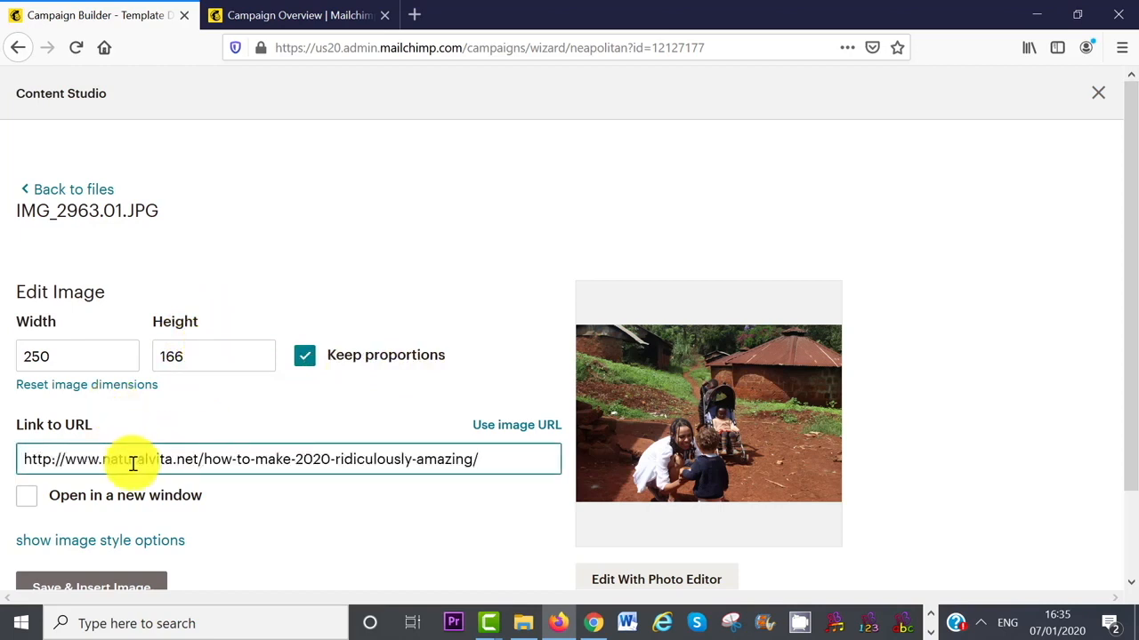
pyautogui.click(98, 586)
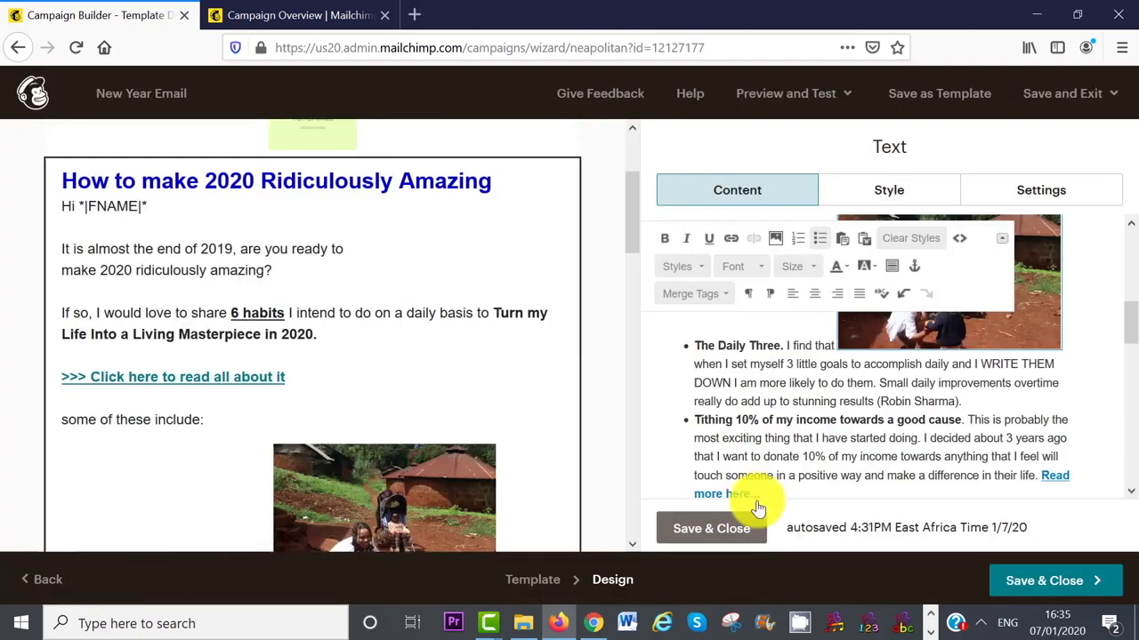
# - Look through the email body down to the signature, and save and close the text block
pyautogui.scroll(-1, 1132, 347)
pyautogui.moveTo(1136, 345); pyautogui.dragTo(1134, 311)
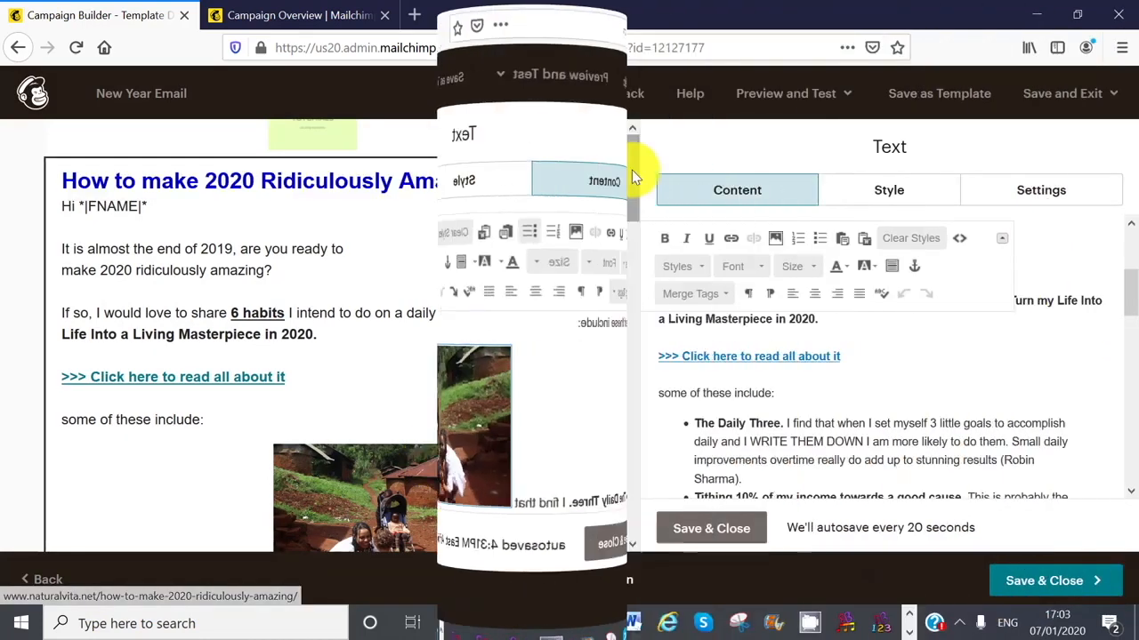
pyautogui.scroll(5, 631, 170)
pyautogui.moveTo(631, 172); pyautogui.dragTo(628, 378)
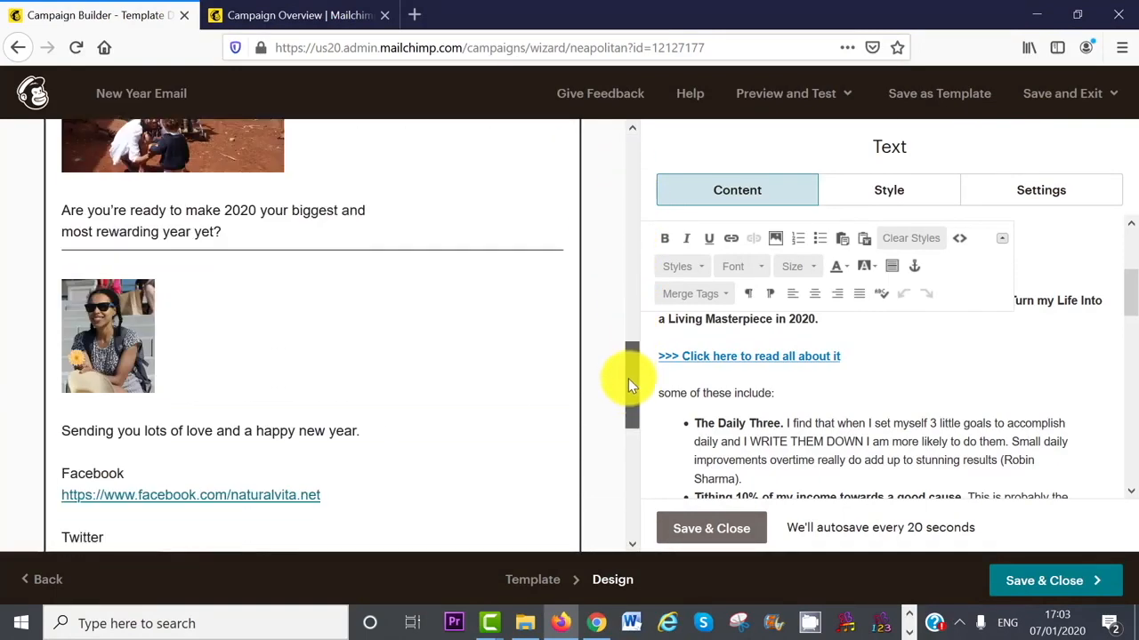
pyautogui.click(710, 530)
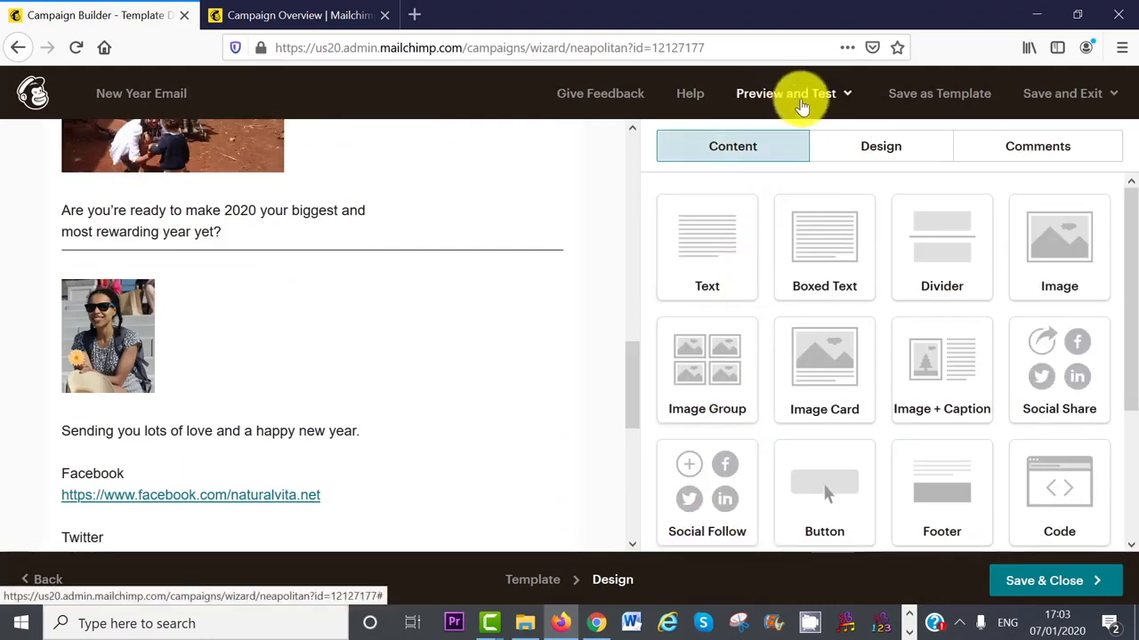
# - Check the email's desktop version in preview mode, and return to the campaign design
pyautogui.click(843, 104)
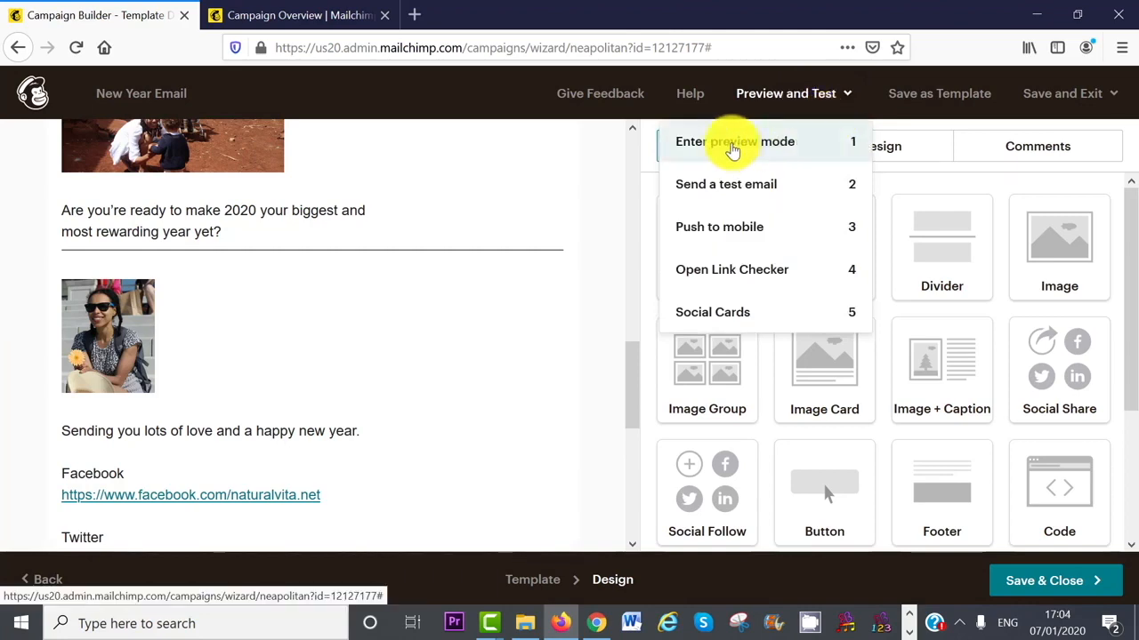
pyautogui.click(751, 148)
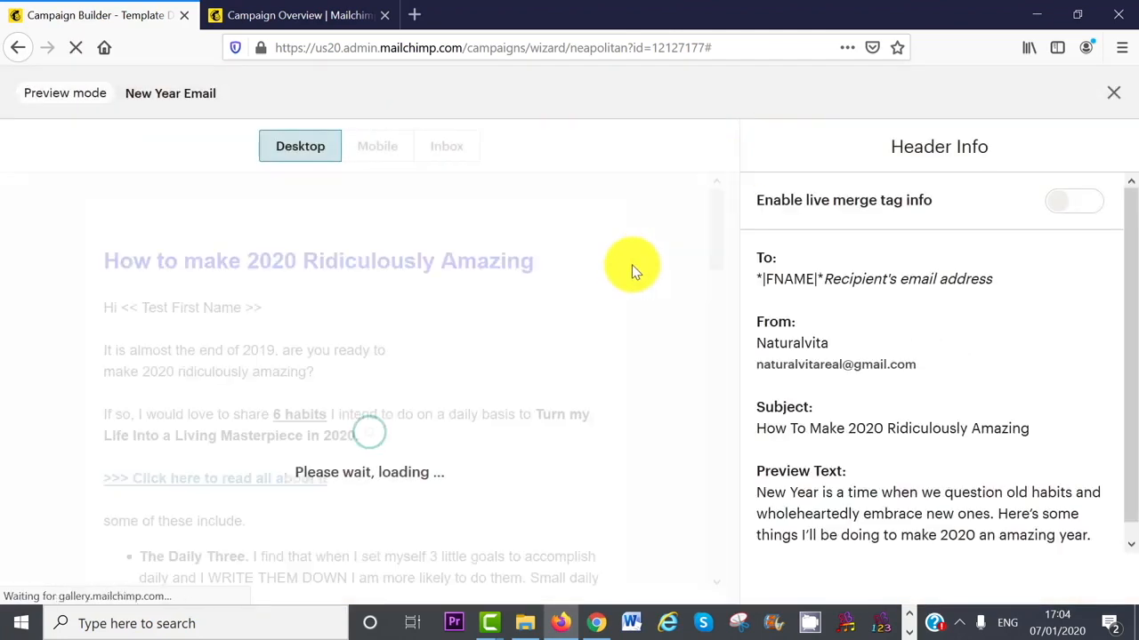
pyautogui.moveTo(718, 212)
pyautogui.mouseDown()
pyautogui.moveTo(719, 516)
pyautogui.moveTo(729, 365)
pyautogui.moveTo(706, 195)
pyautogui.mouseUp()
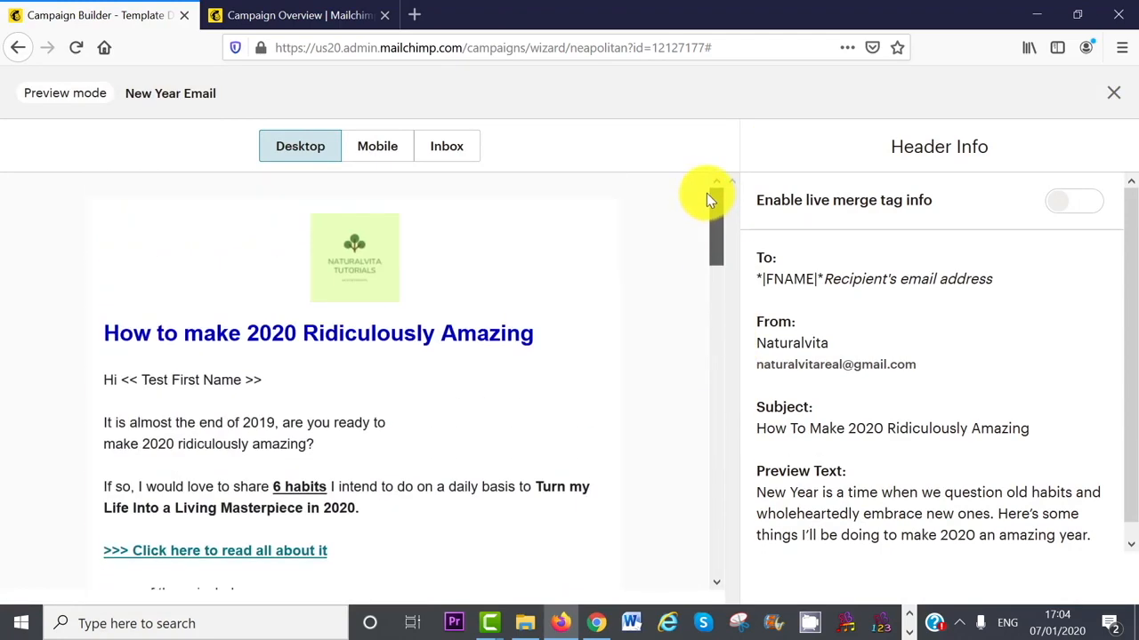
pyautogui.click(1113, 93)
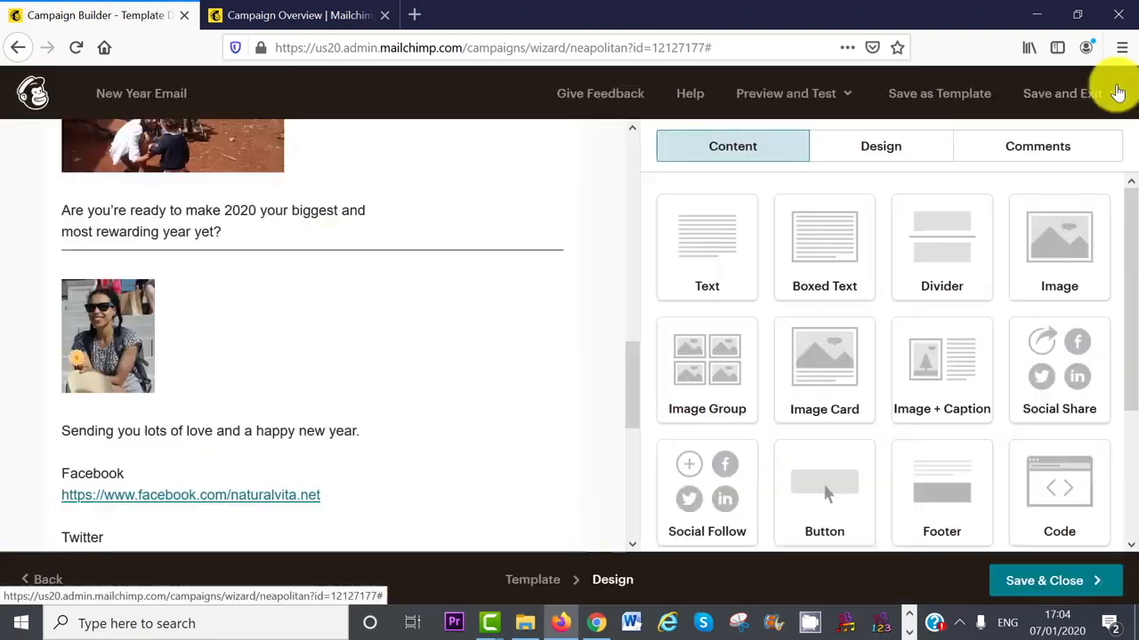
pyautogui.click(848, 94)
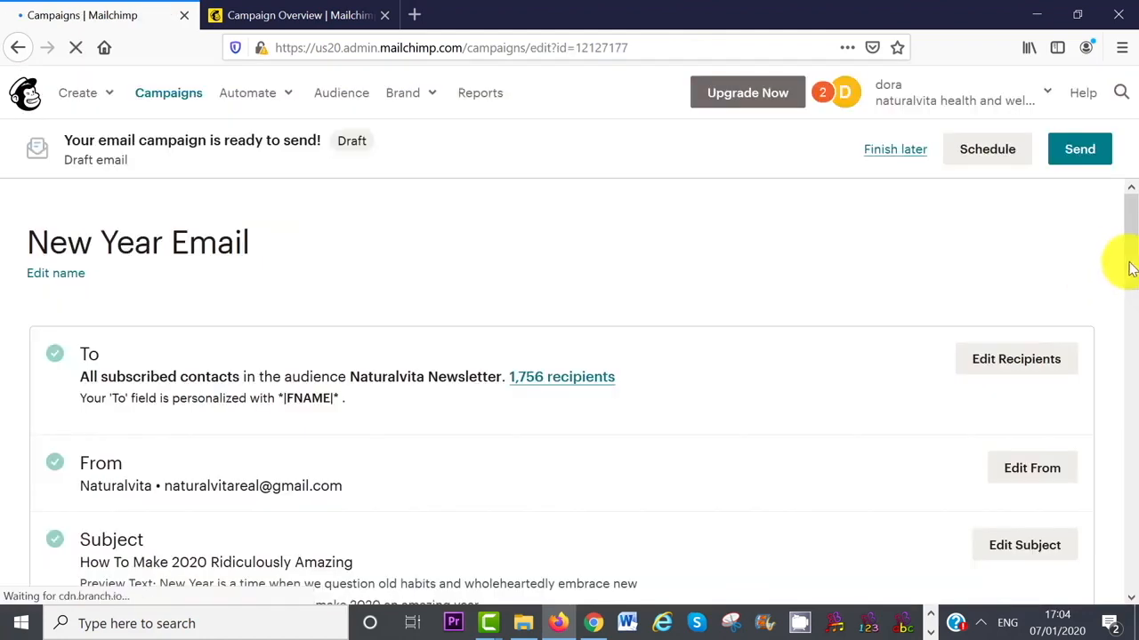
# - Review the campaign's content, social post and tracking settings, and send it immediately to the Test audience
pyautogui.moveTo(1131, 266); pyautogui.dragTo(1128, 372)
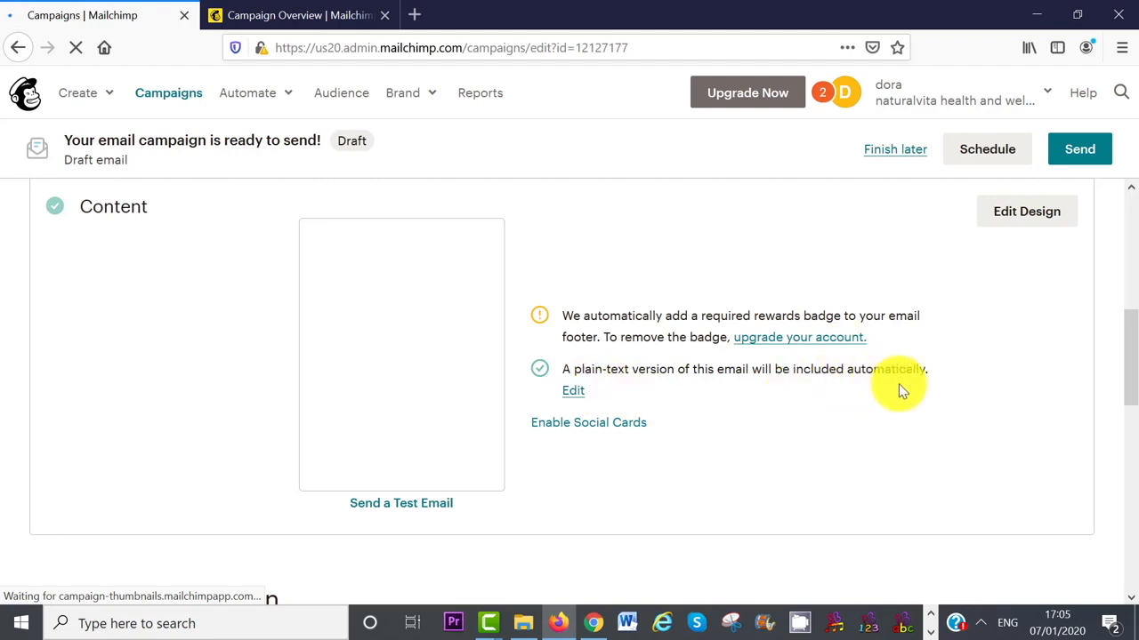
pyautogui.moveTo(1130, 358); pyautogui.dragTo(1132, 496)
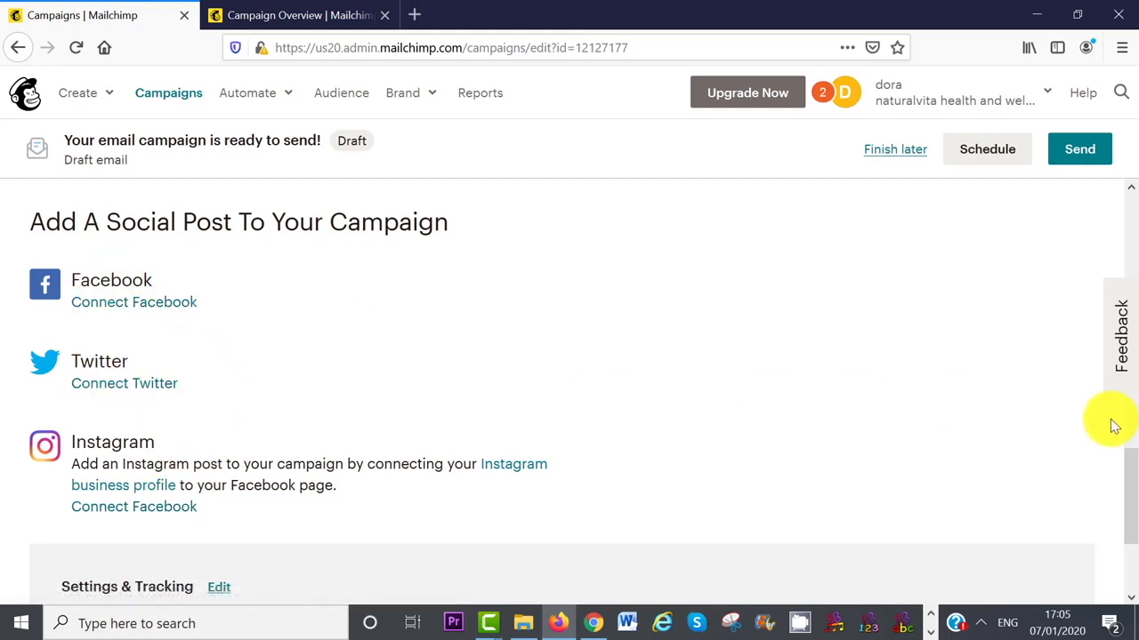
pyautogui.scroll(-2, 1121, 498)
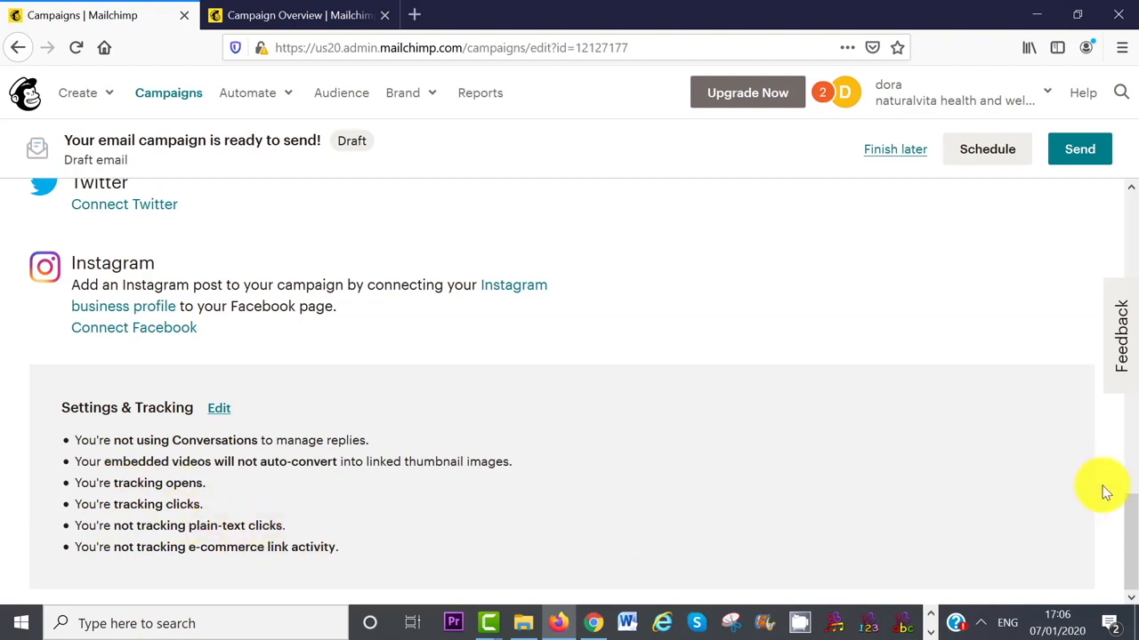
pyautogui.moveTo(1129, 534); pyautogui.dragTo(1062, 145)
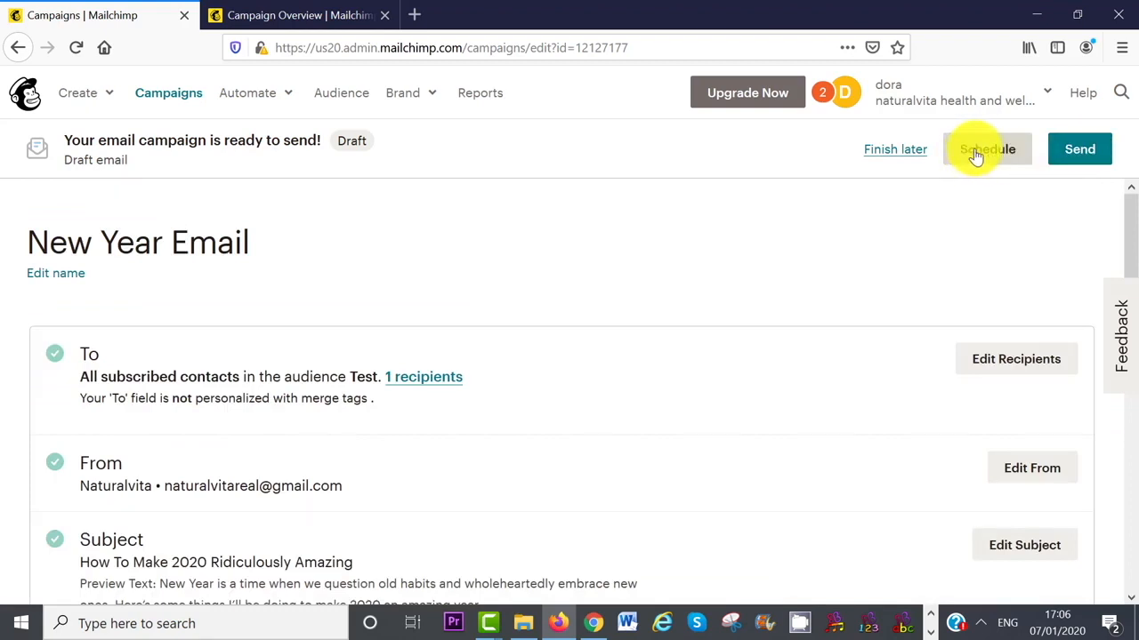
pyautogui.click(1083, 149)
pyautogui.scroll(-1, 734, 266)
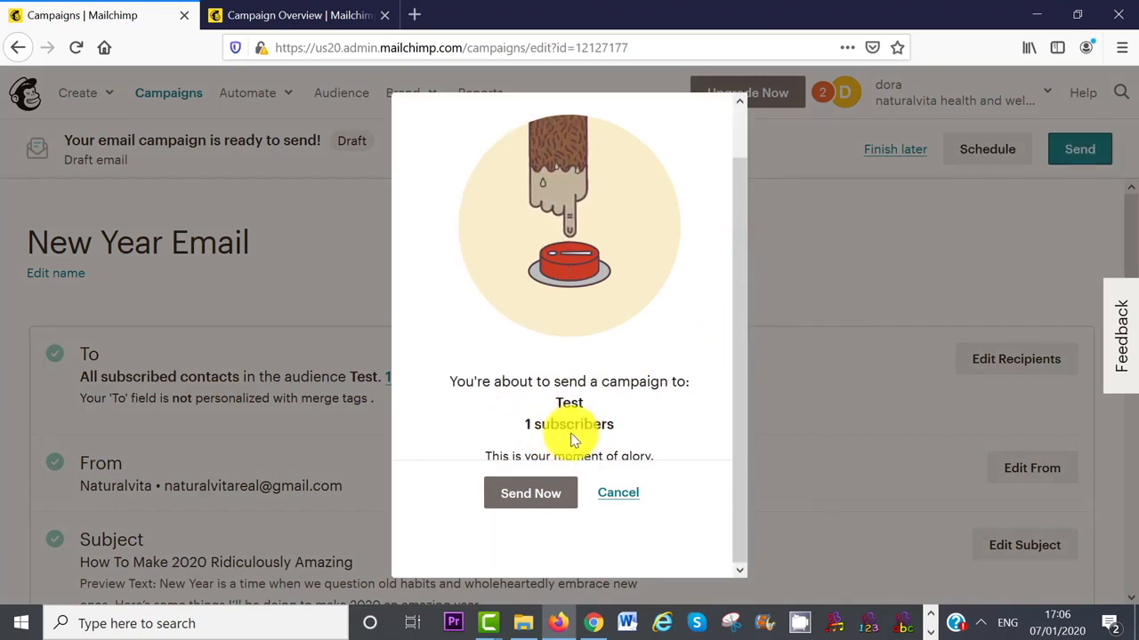
pyautogui.click(524, 500)
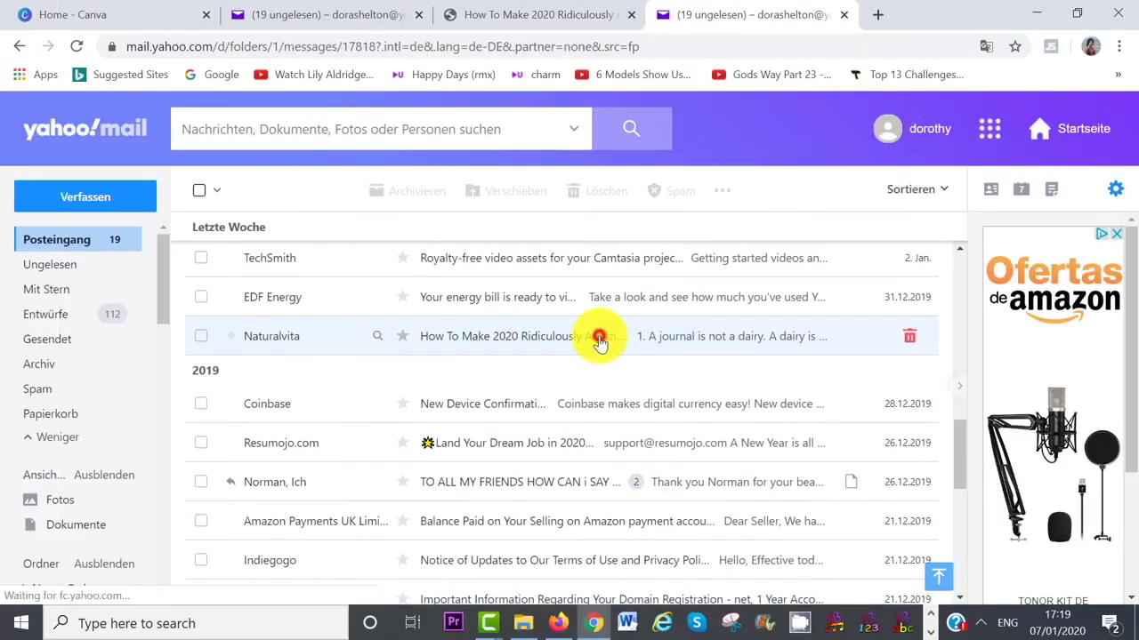
# - Open the Naturalvita email "How To Make 2020 Ridiculously Amazing" in the Yahoo Mail inbox and read through it
pyautogui.click(597, 335)
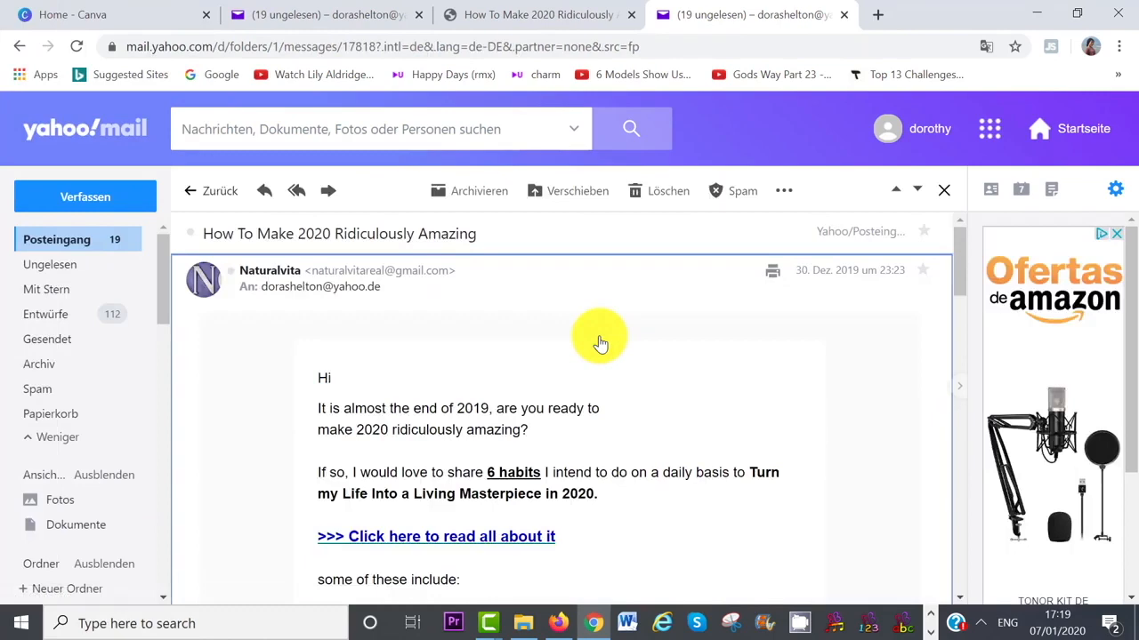
pyautogui.moveTo(965, 263); pyautogui.dragTo(966, 363)
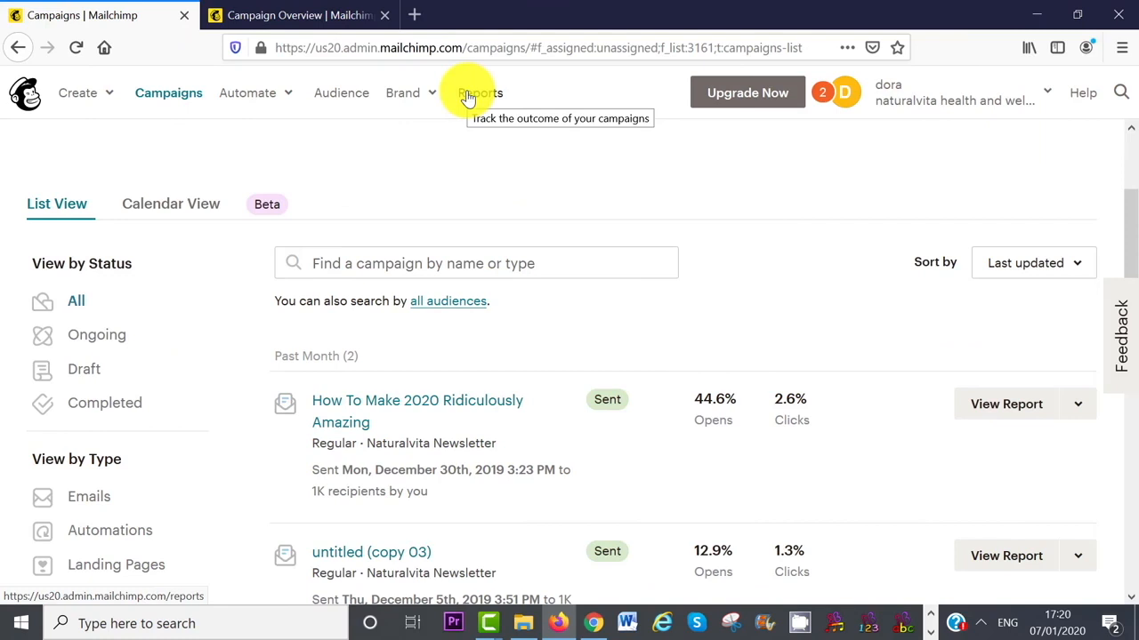
# - Go to Mailchimp's campaign reports and open the report for "How To Make 2020 Ridiculously Amazing"
pyautogui.click(469, 96)
pyautogui.moveTo(1130, 165); pyautogui.dragTo(1130, 453)
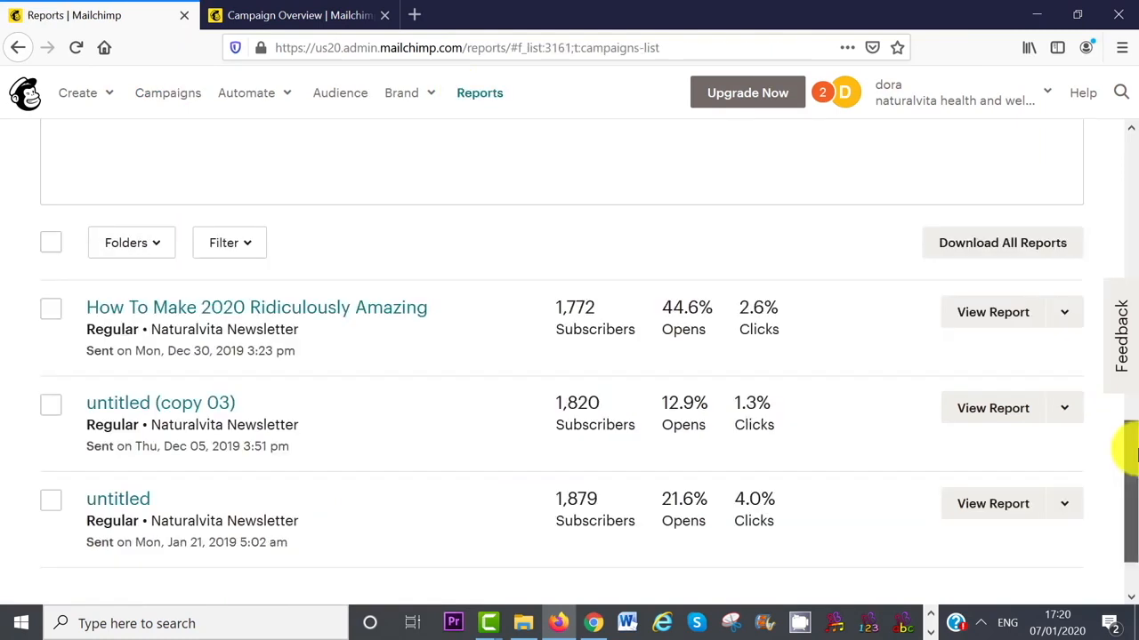
pyautogui.moveTo(1136, 450)
pyautogui.mouseDown()
pyautogui.moveTo(1133, 473)
pyautogui.moveTo(1130, 459)
pyautogui.mouseUp()
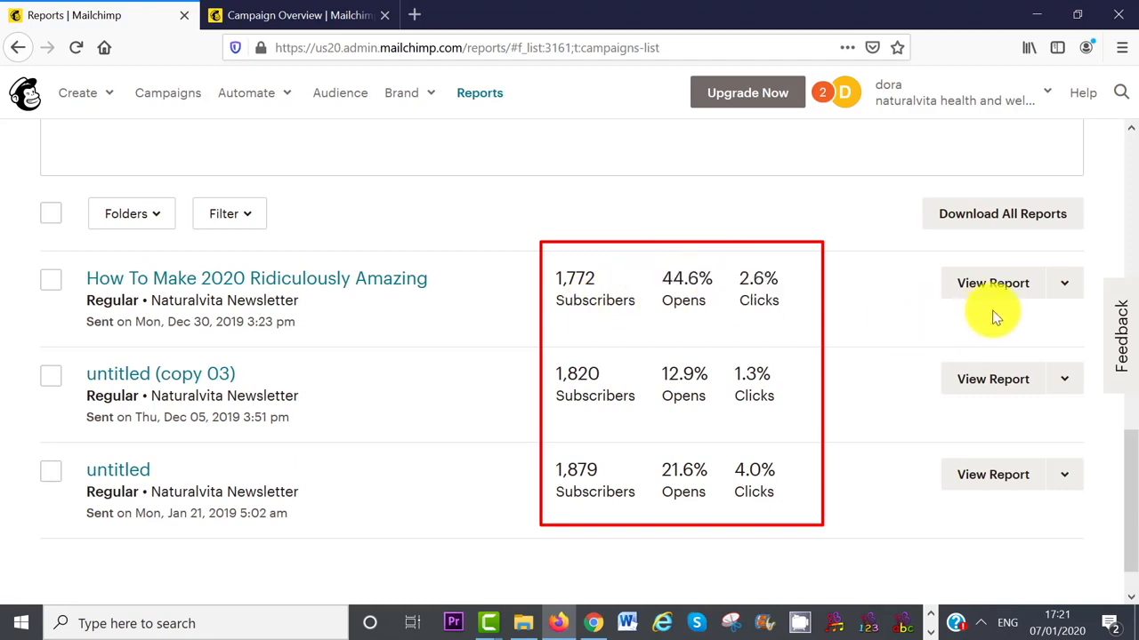
pyautogui.click(994, 285)
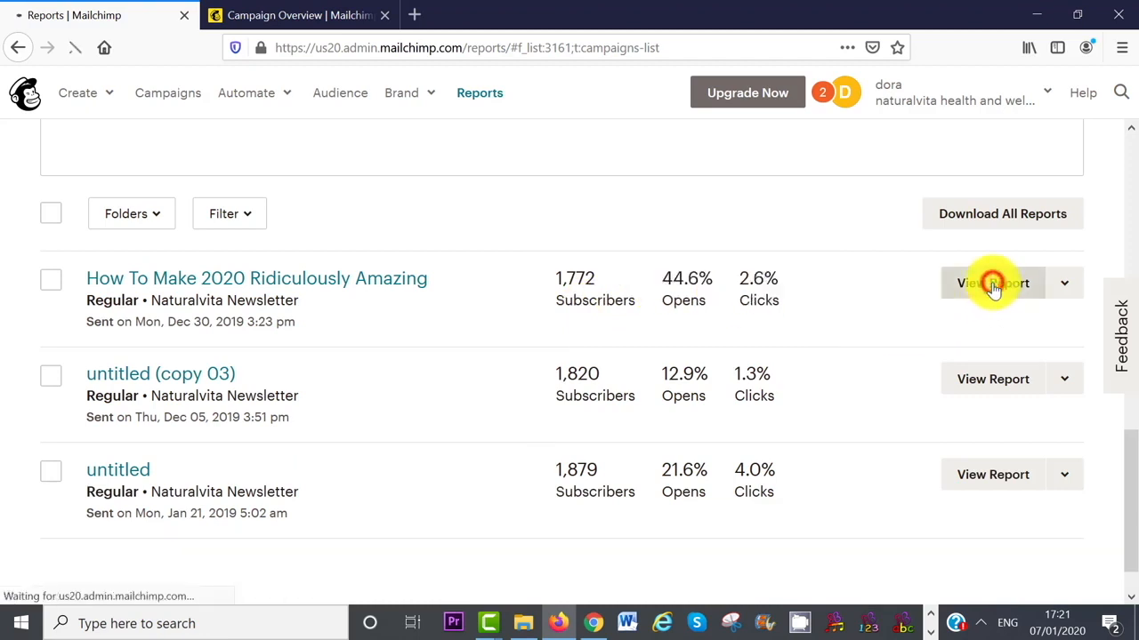